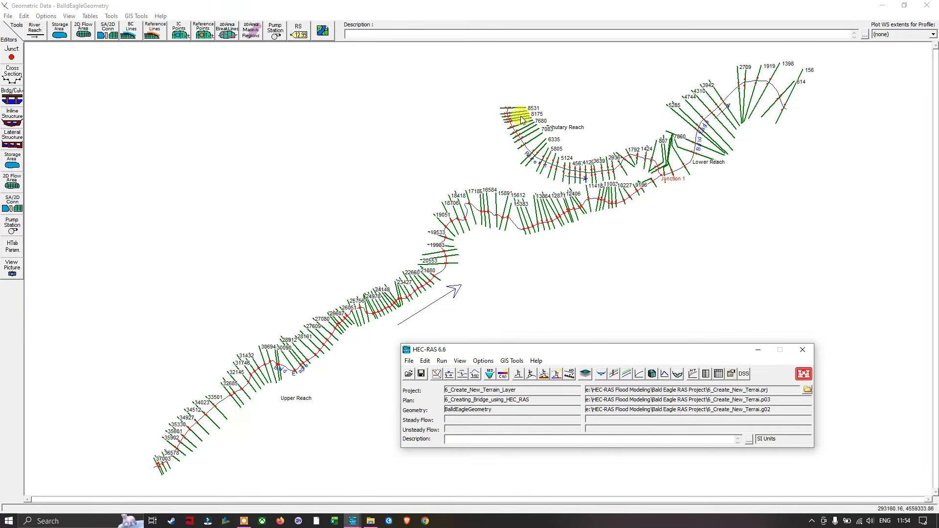
Open RAS Mapper and display the Interpolation Surface of the Bald Eagle Creek cross sections
click(587, 375)
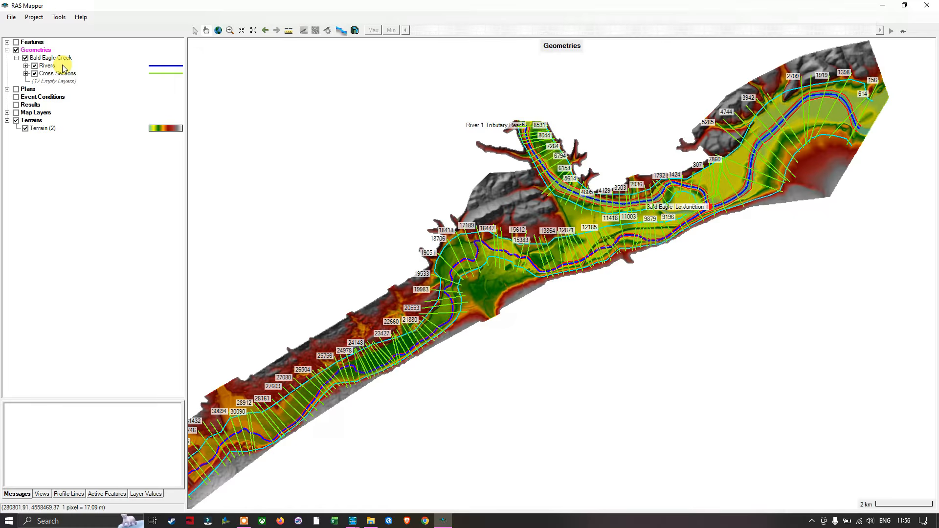
click(26, 66)
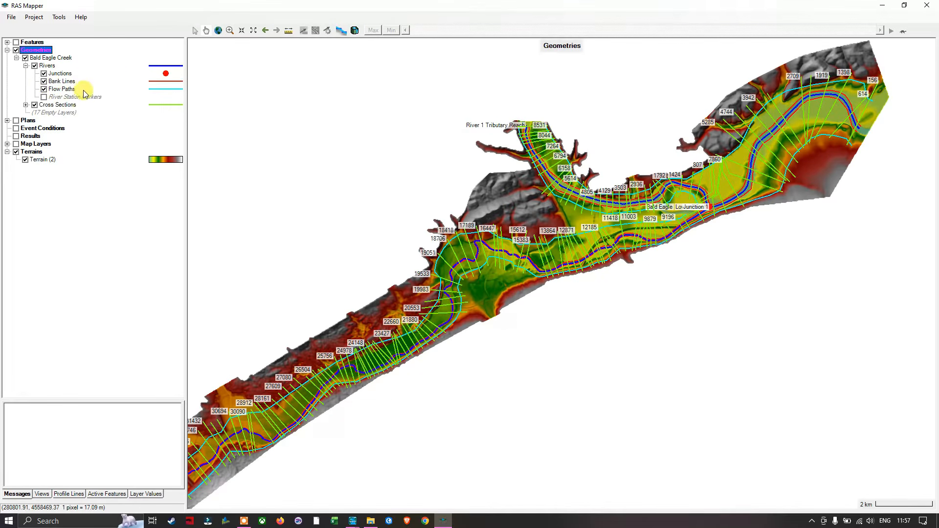
click(26, 105)
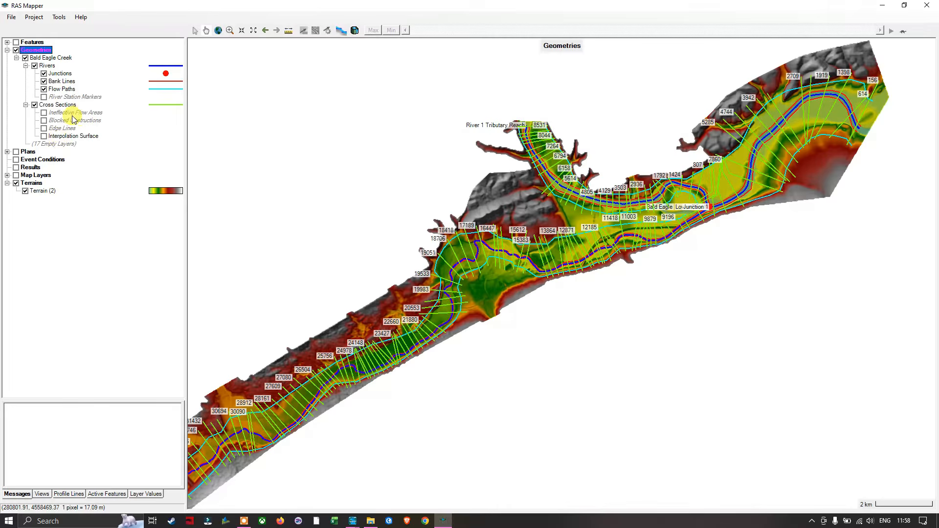
click(44, 136)
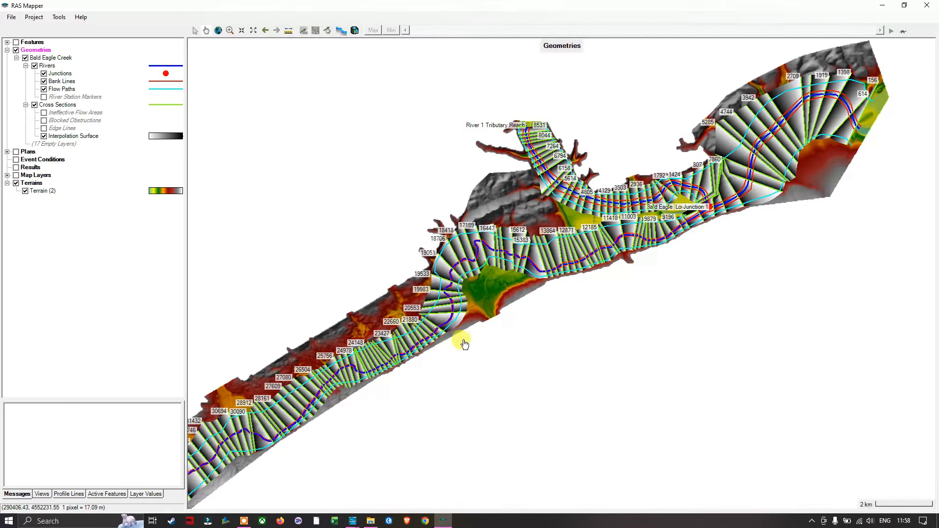
drag(441, 357, 593, 255)
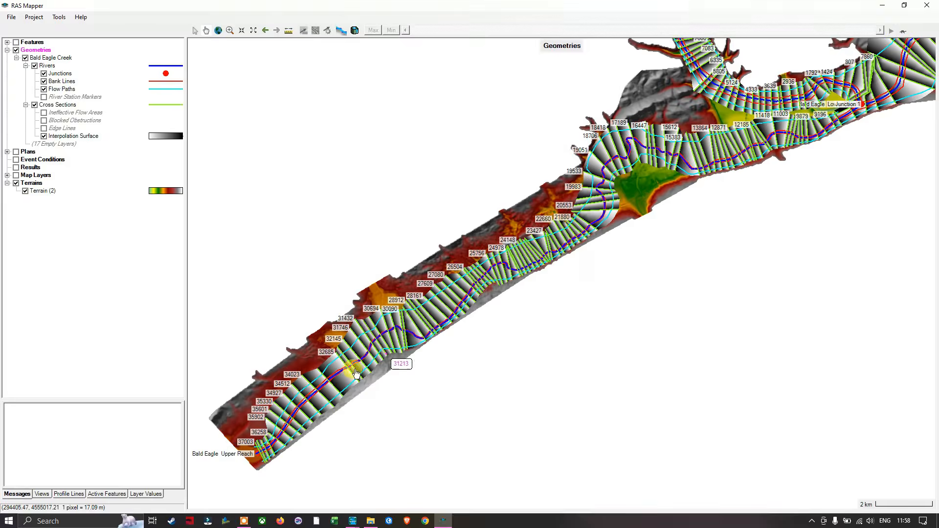
drag(406, 379, 473, 315)
scroll(398, 316, up, 2)
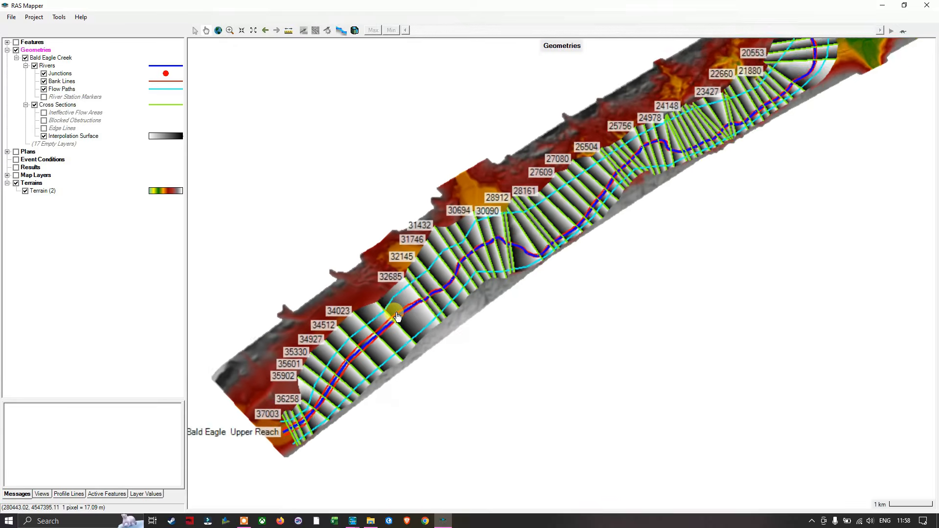
Hide the Interpolation Surface, Junctions, Bank Lines and Flow Paths layers of the Bald Eagle Creek geometry
click(43, 136)
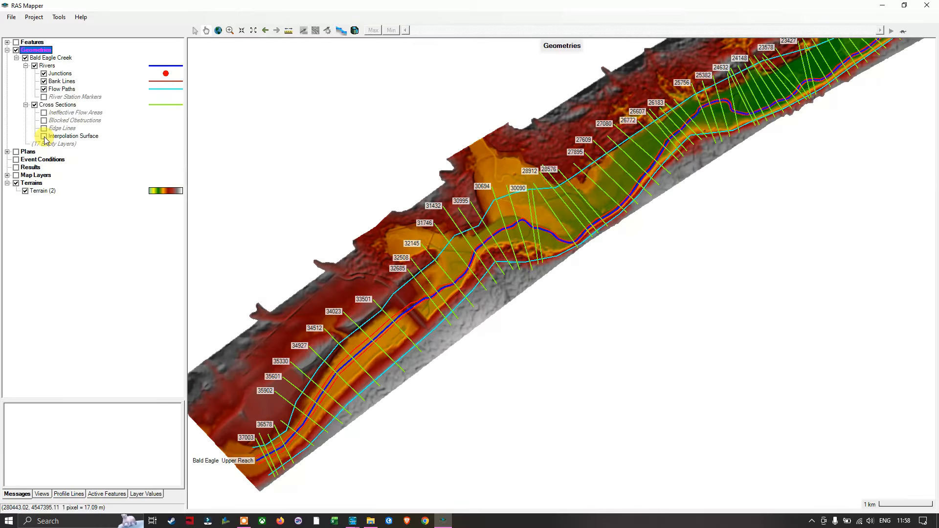
click(43, 74)
click(44, 82)
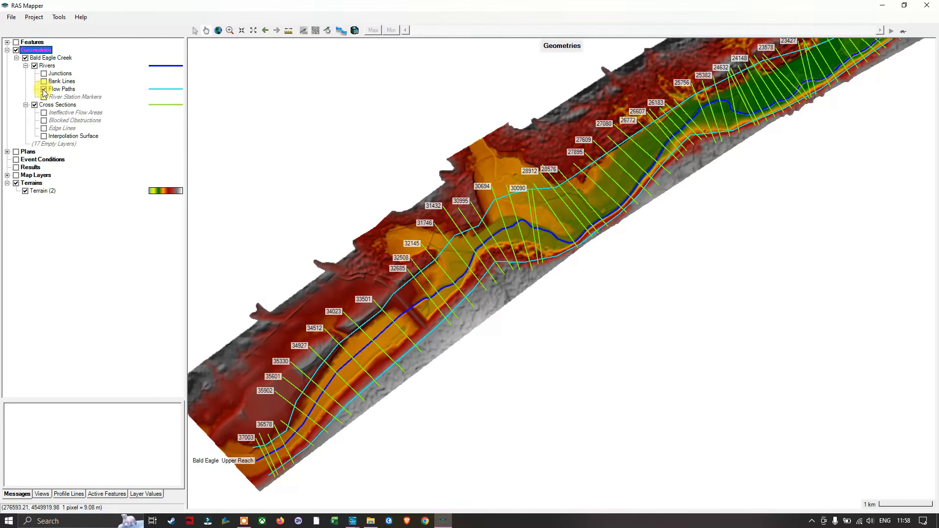
click(44, 89)
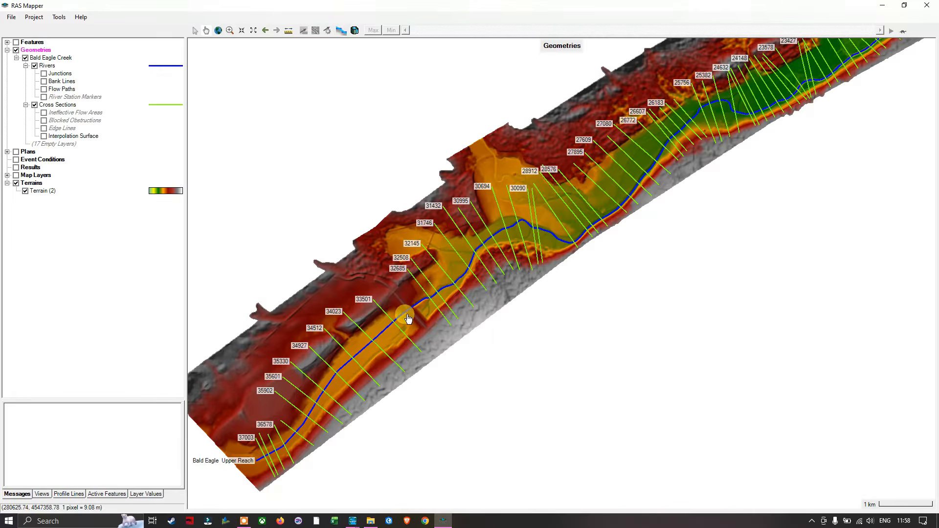
Examine the terrain along the Upper Reach, especially where the river crosses the embankment between cross sections 33501 and 32685
scroll(405, 315, up, 3)
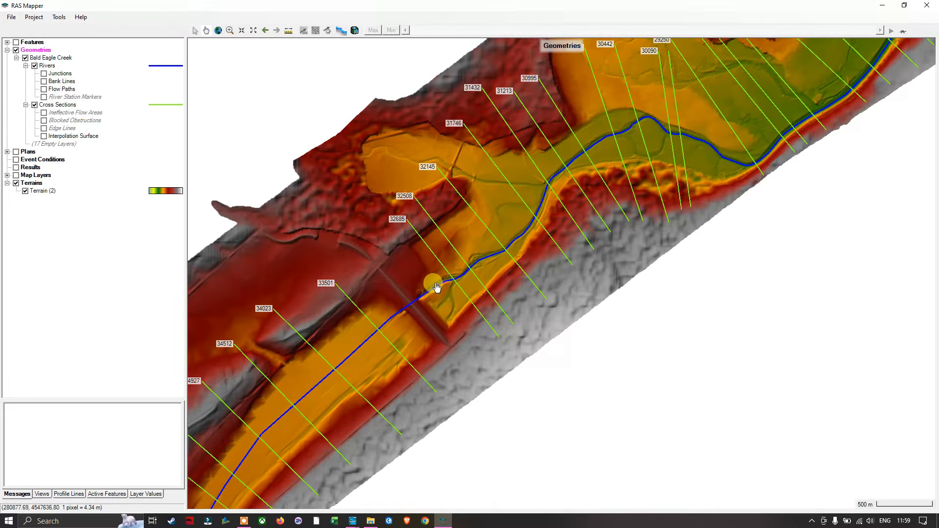
scroll(437, 287, down, 3)
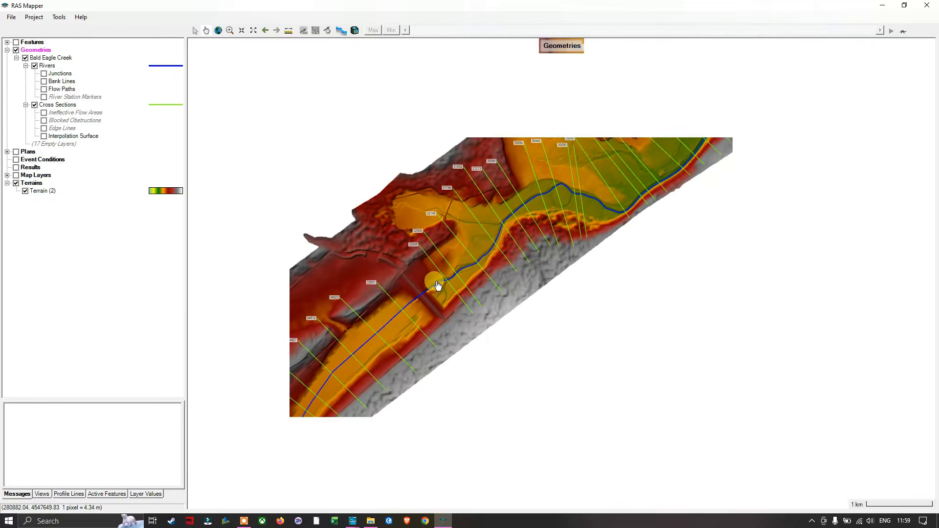
scroll(452, 206, up, 3)
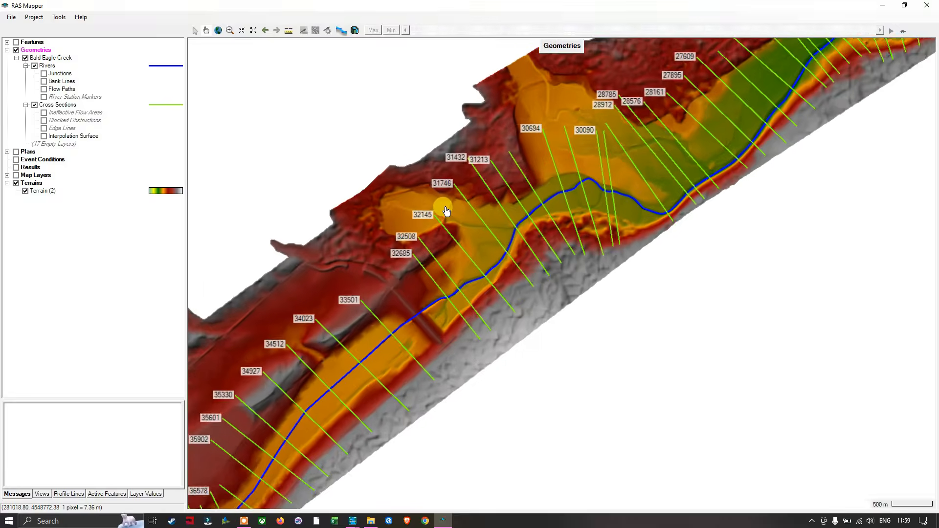
scroll(467, 219, up, 3)
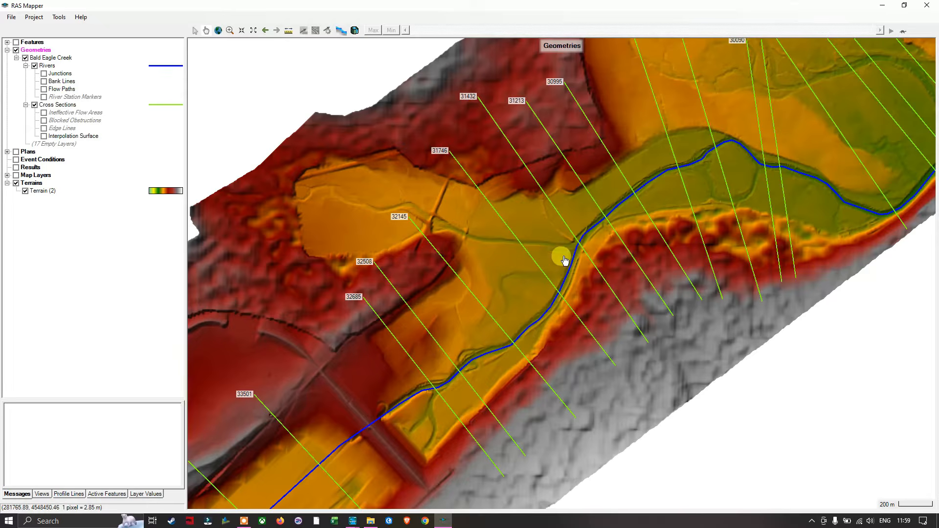
drag(440, 317, 558, 192)
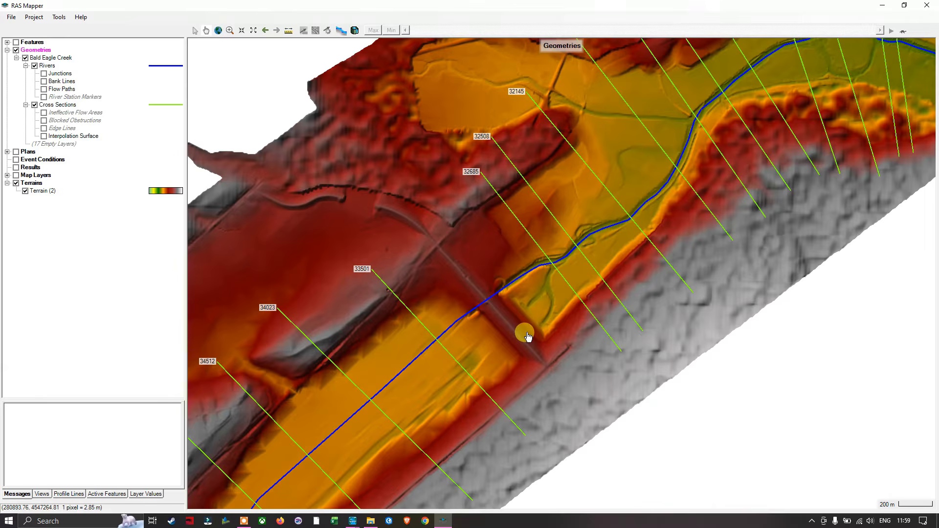
scroll(527, 204, down, 1)
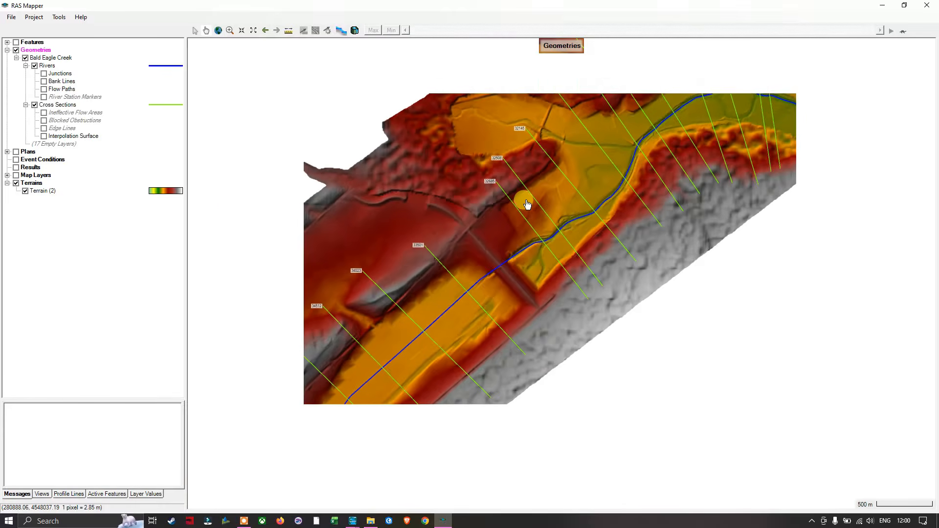
scroll(527, 204, down, 2)
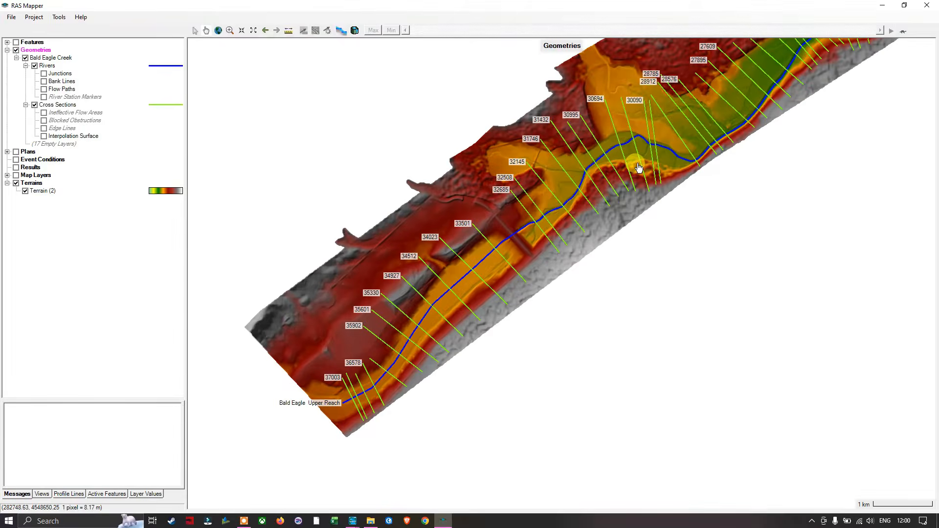
scroll(707, 161, down, 1)
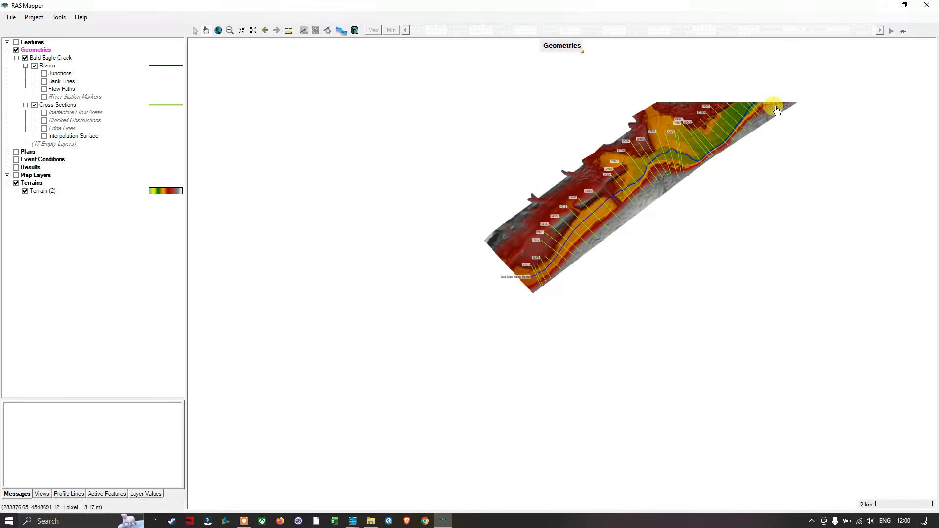
Turn the cross sections' Interpolation Surface back on to view it along the river reaches
drag(808, 122, 488, 239)
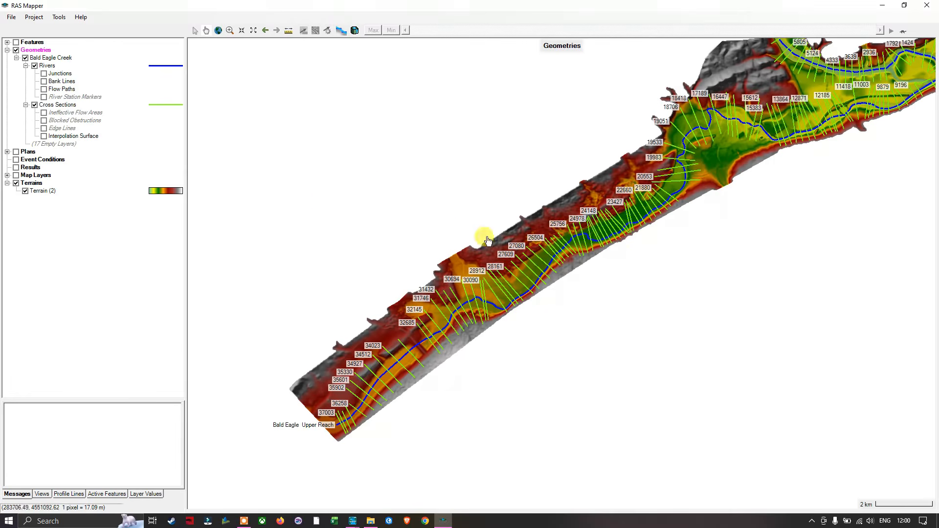
click(44, 136)
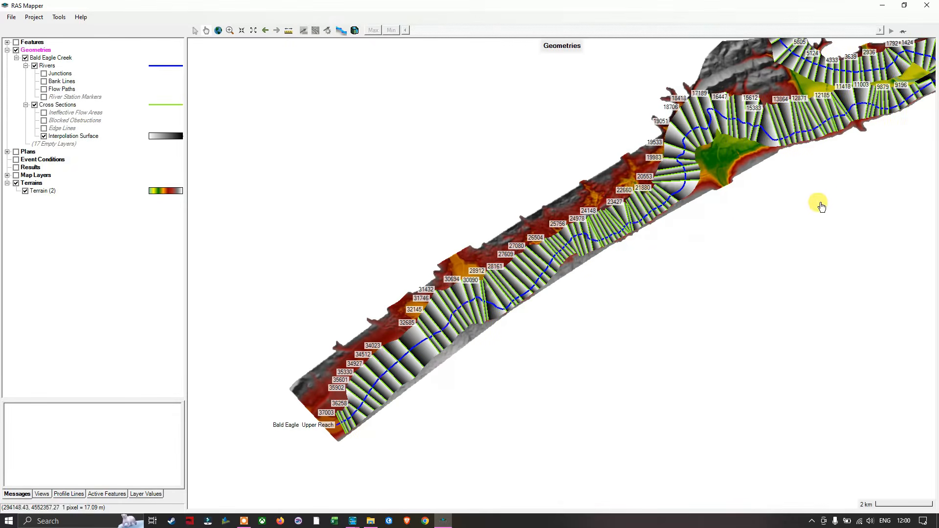
drag(822, 206, 692, 272)
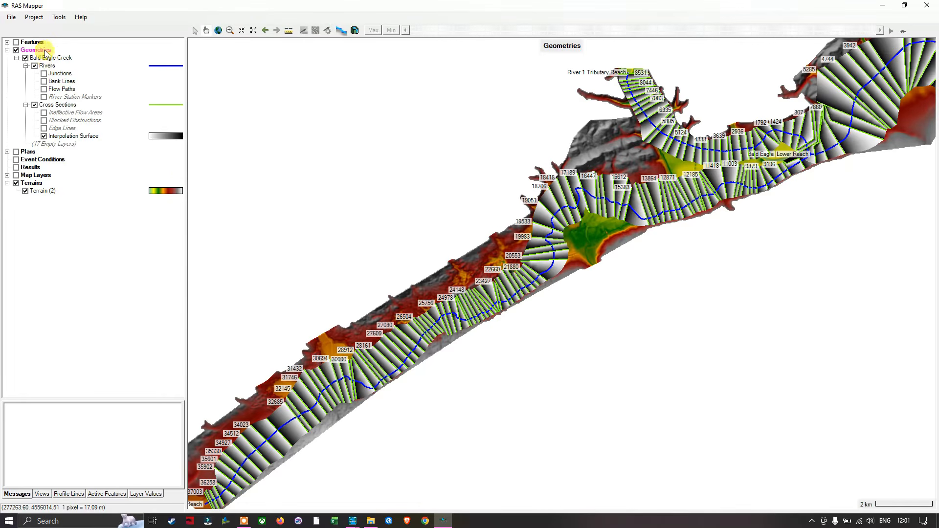
Export a channel-only terrain GeoTiff from the Bald Eagle Creek cross sections as BaldEagle_Channel with a raster cell size of 6
right_click(53, 60)
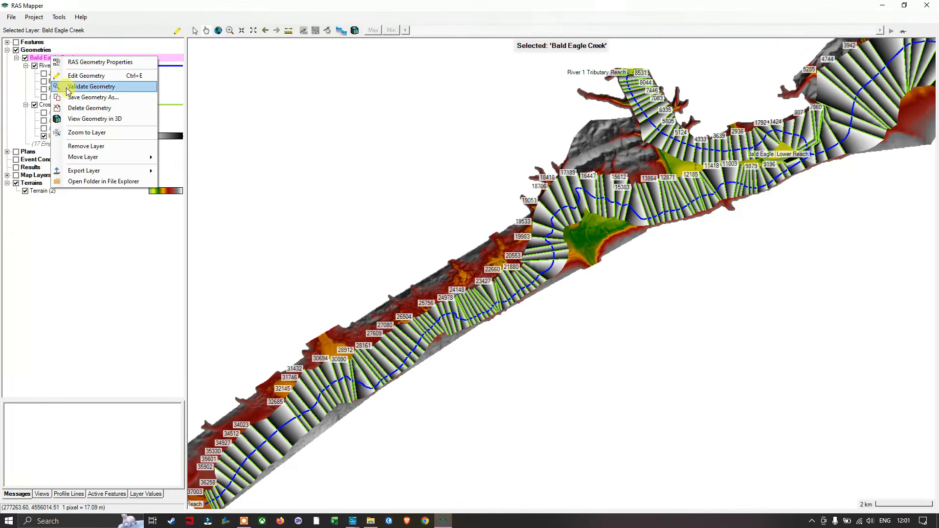
mouse_move(124, 171)
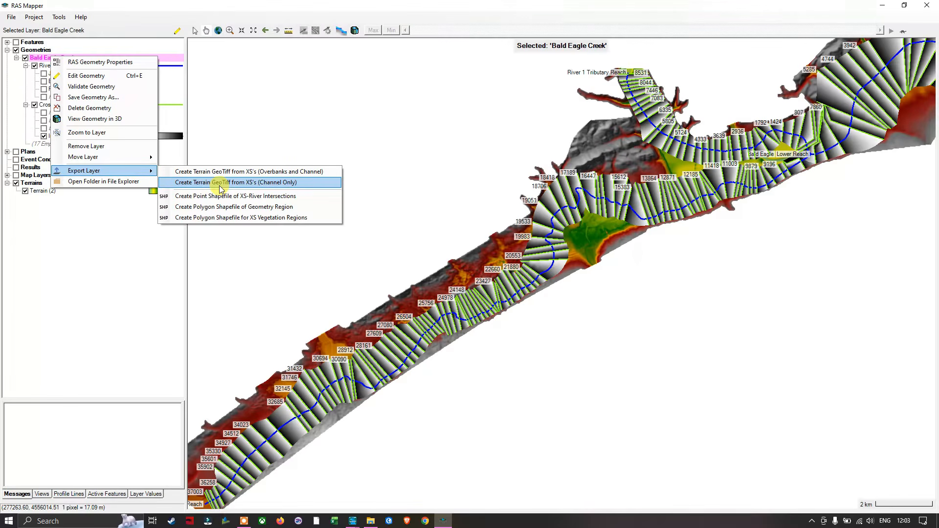
click(255, 187)
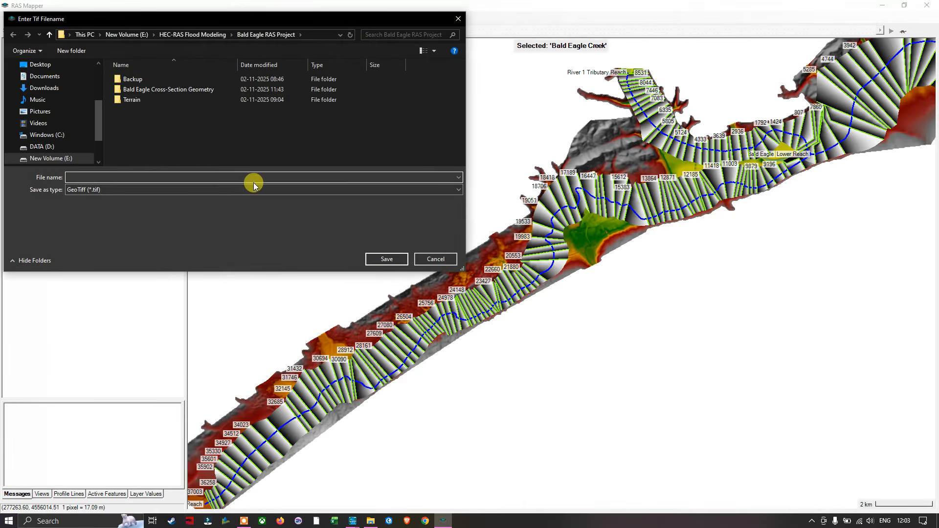
drag(341, 26, 592, 142)
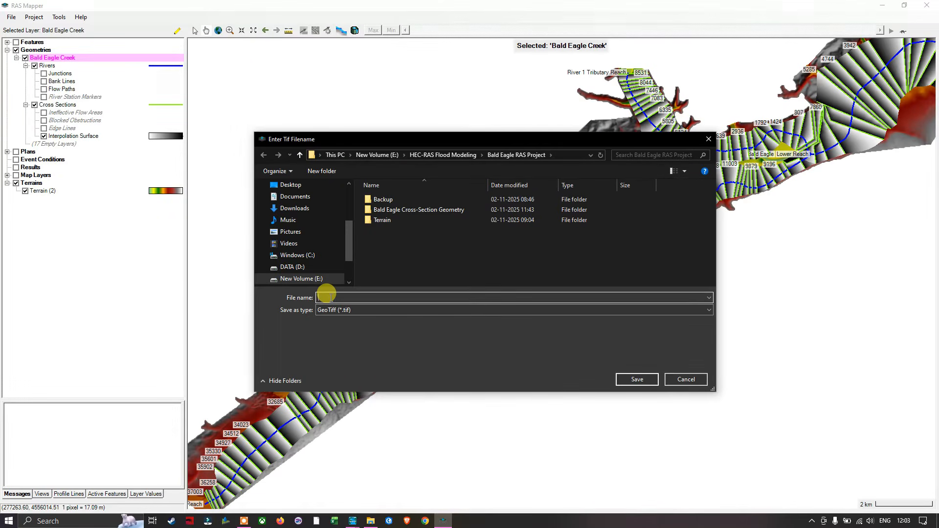
text(BaldEagle_Channel)
click(637, 378)
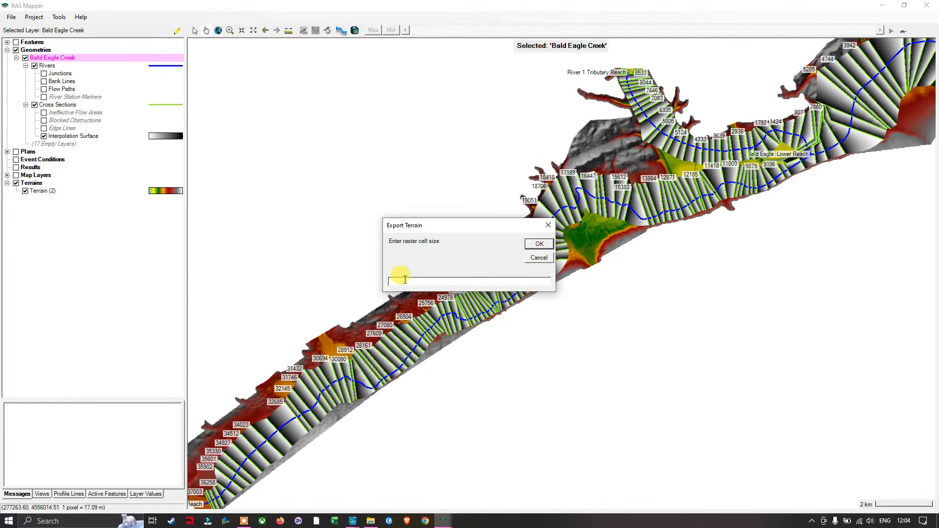
text(6)
click(539, 245)
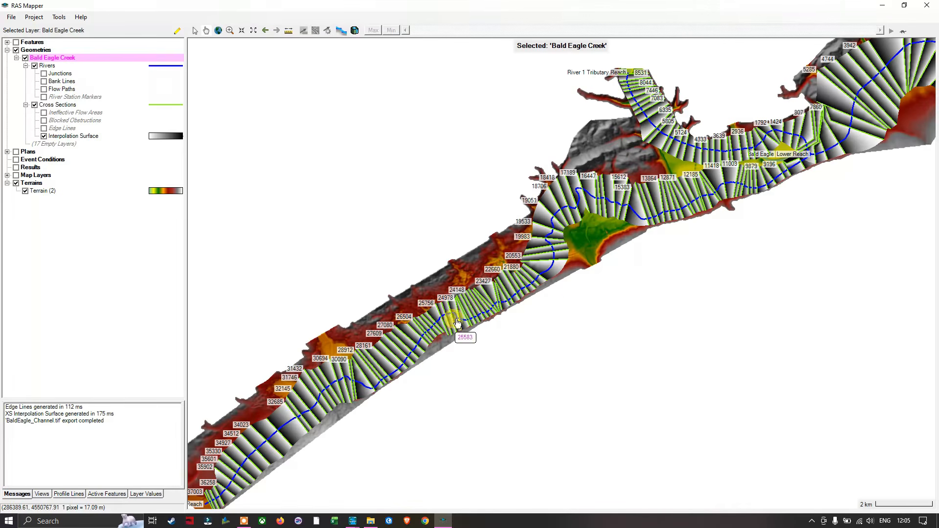
Remove the Terrain (2) layer from the project's terrains
right_click(42, 194)
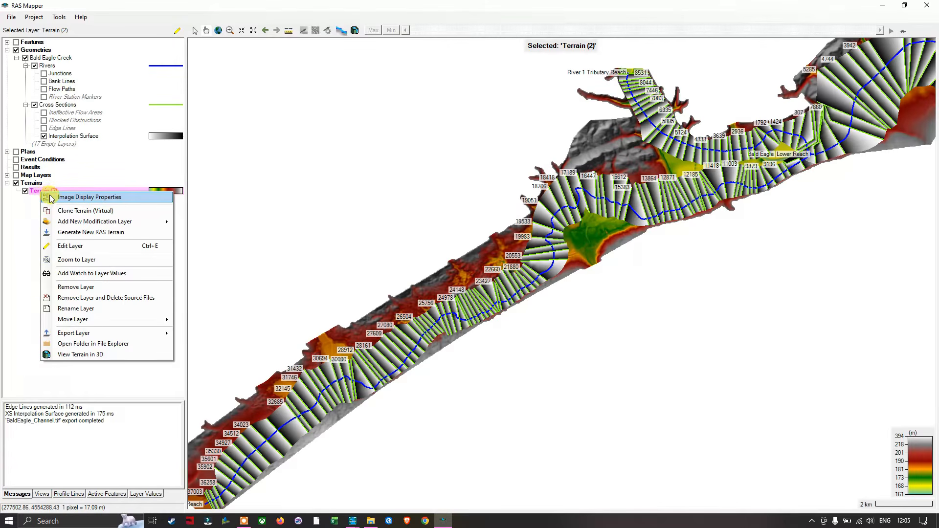
click(76, 287)
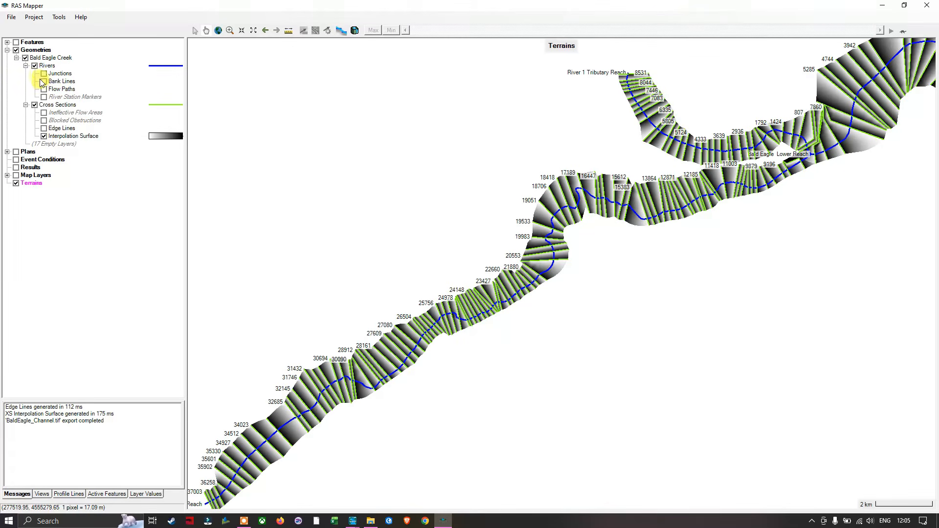
Hide the cross sections' Interpolation Surface for comparison and show it again
click(44, 137)
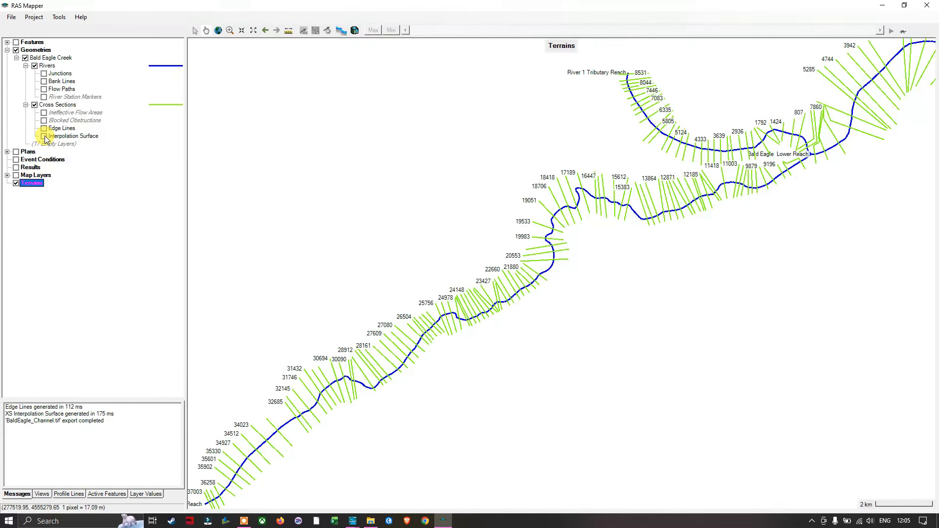
click(44, 136)
click(34, 66)
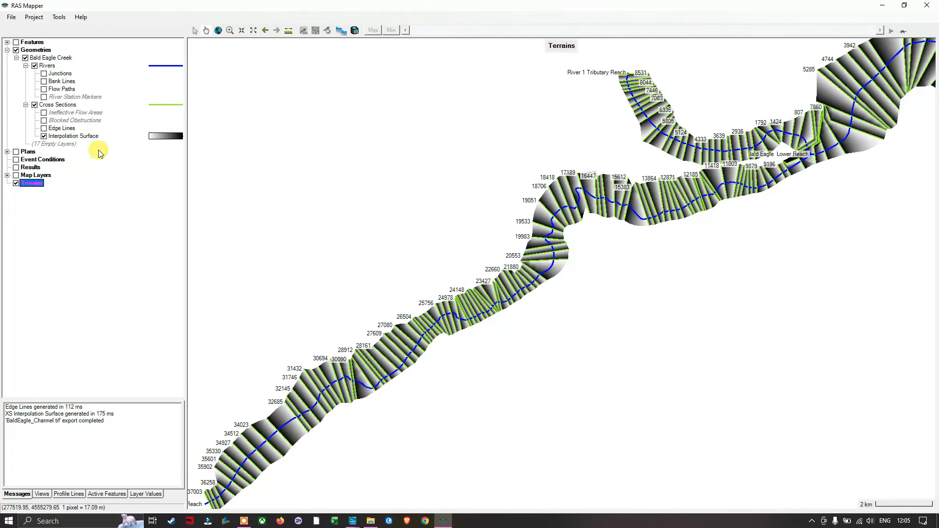
Start a new RAS terrain layer and add BaldEagle_Channel.tif from the Bald Eagle RAS Project folder as an input terrain file
right_click(38, 185)
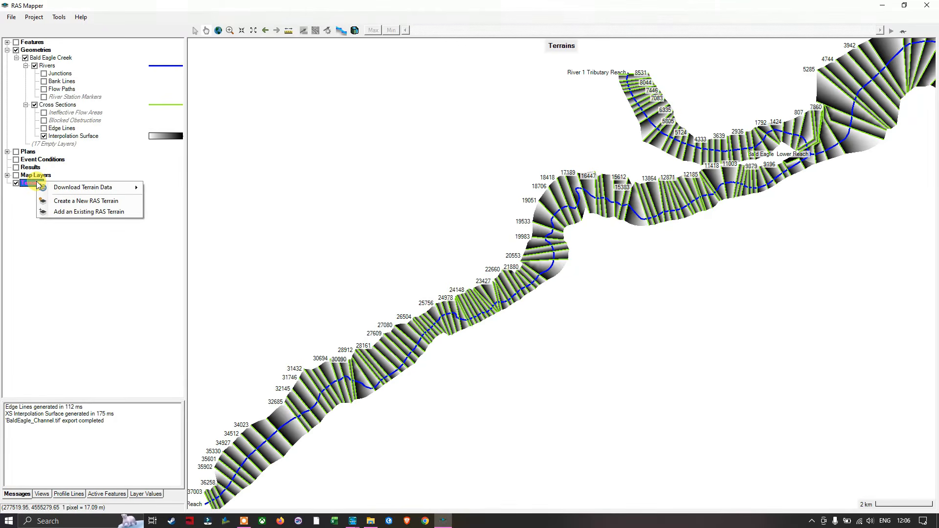
click(95, 203)
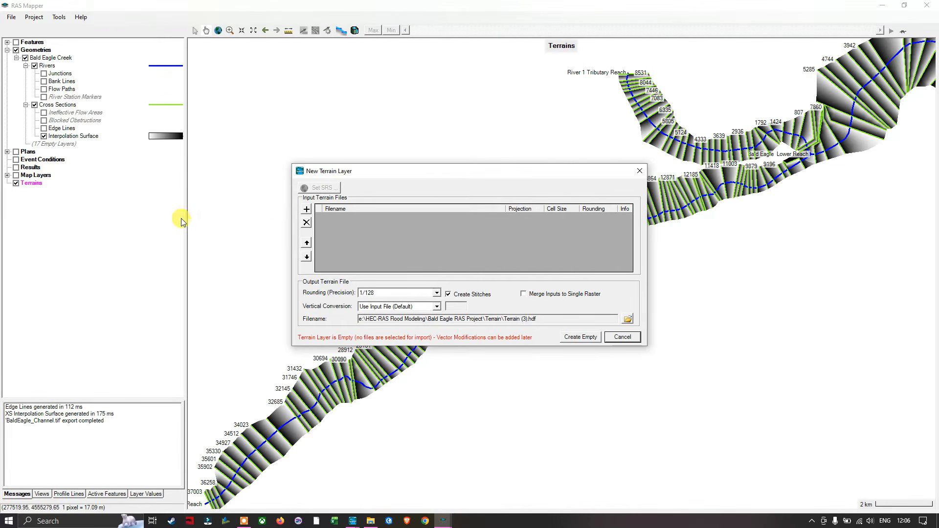
drag(484, 178, 525, 202)
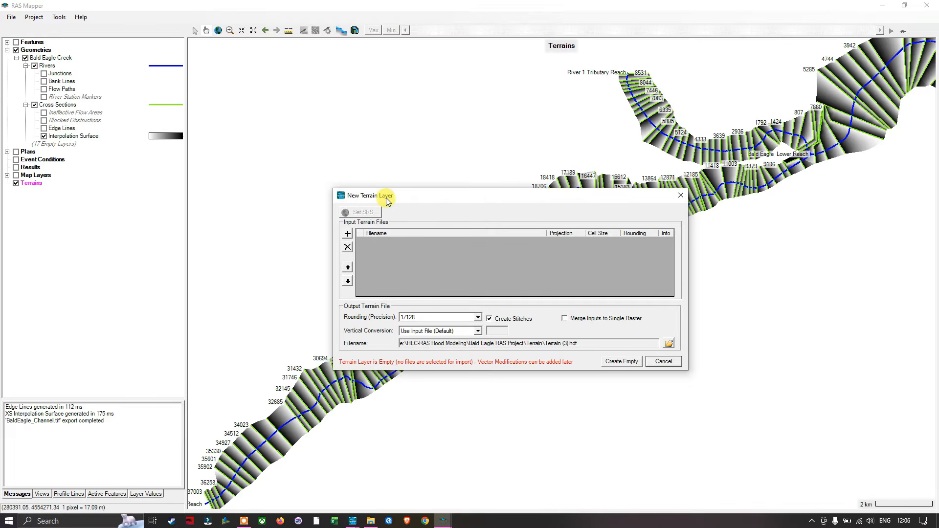
click(347, 235)
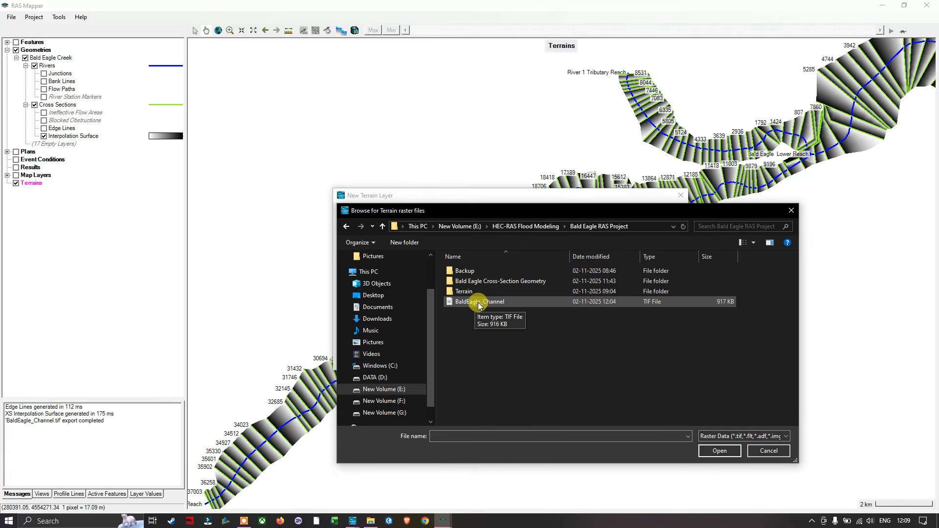
click(509, 303)
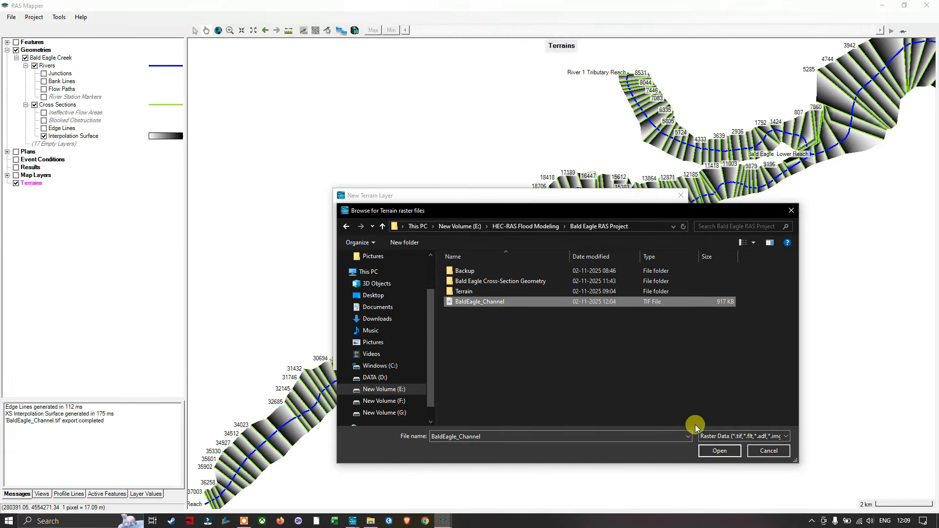
click(726, 451)
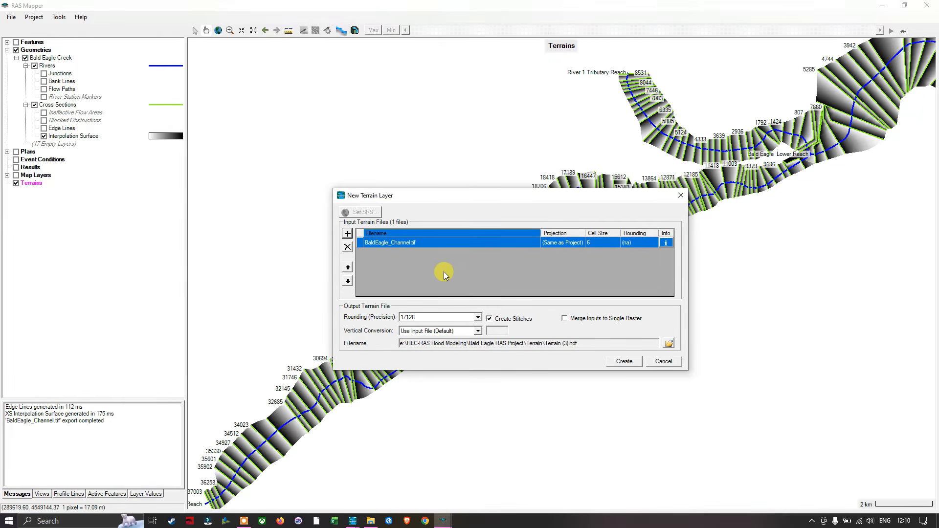
Add Terrain (2).Terrain_DTM.tif from the project's Terrain folder as the second input file, listed below the channel raster
click(347, 234)
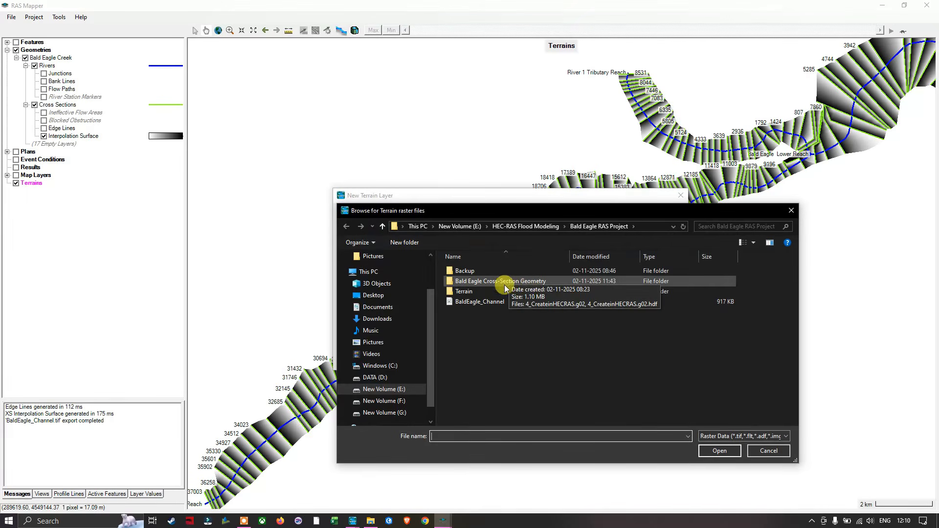
double_click(461, 292)
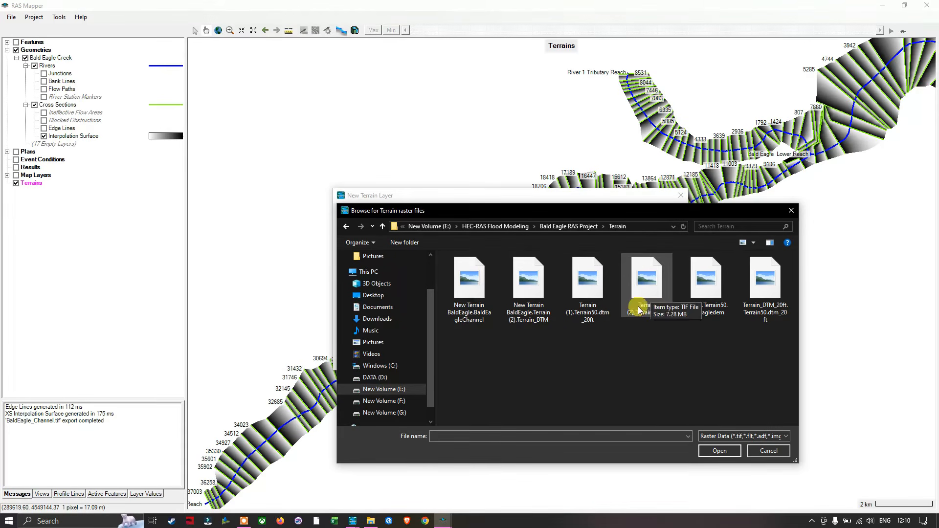
click(651, 283)
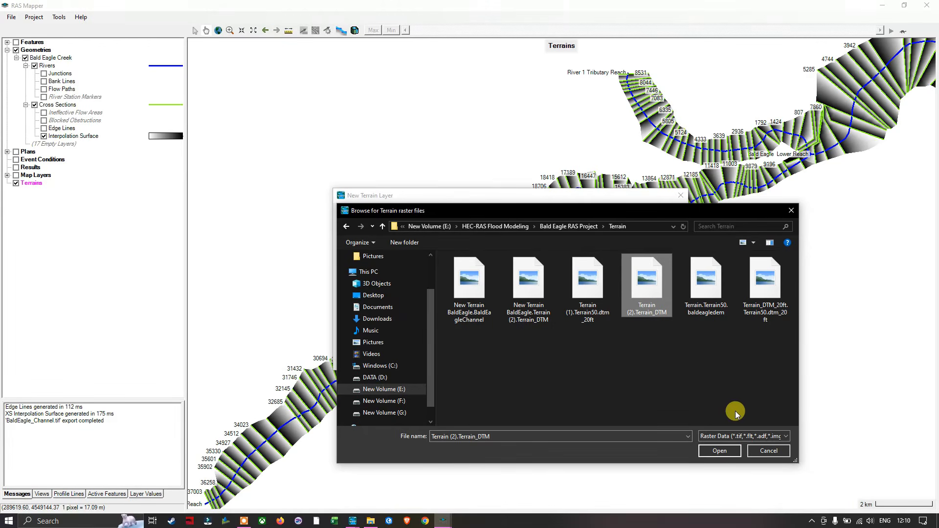
click(717, 451)
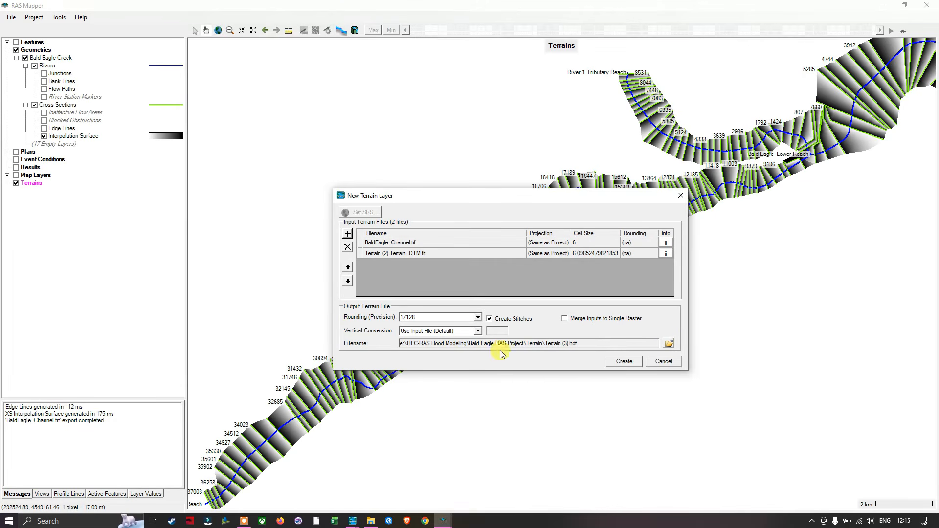
Create a folder named New_Terrain inside the project's Terrain folder for the output terrain file
click(669, 344)
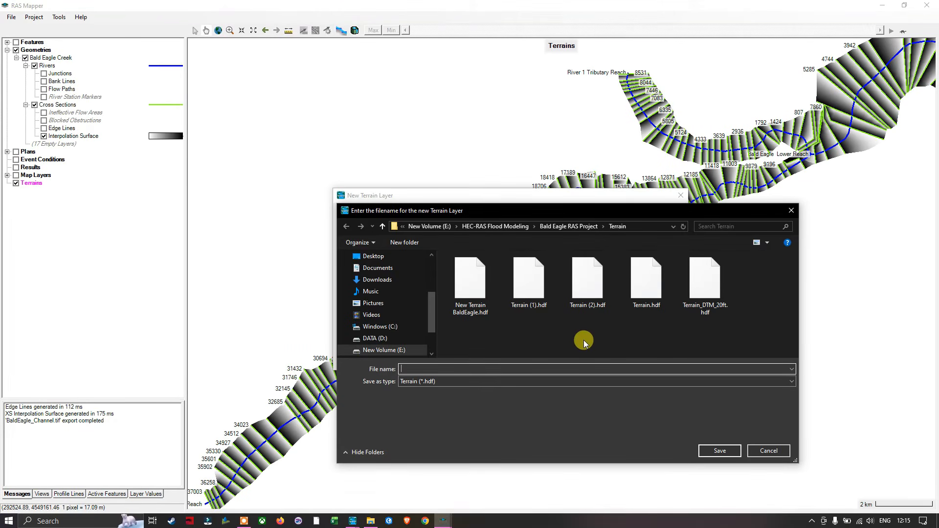
drag(609, 204, 609, 105)
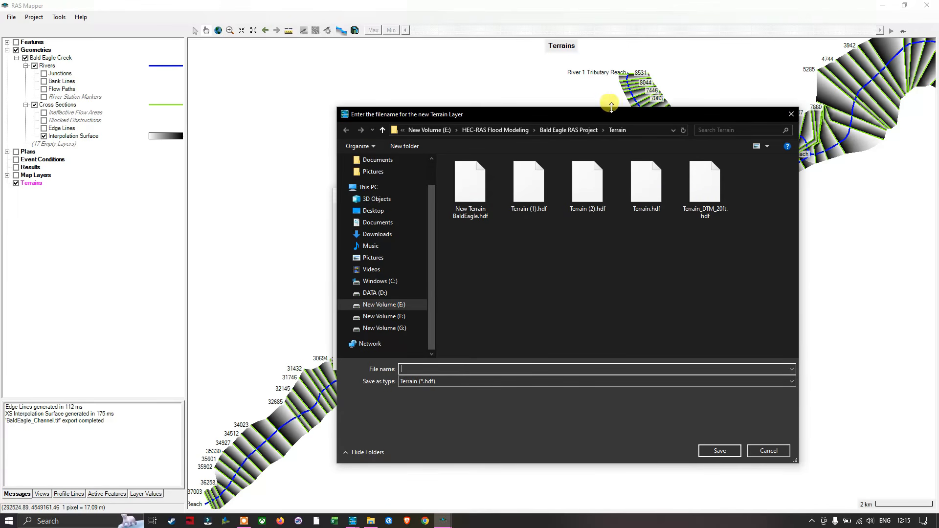
right_click(483, 283)
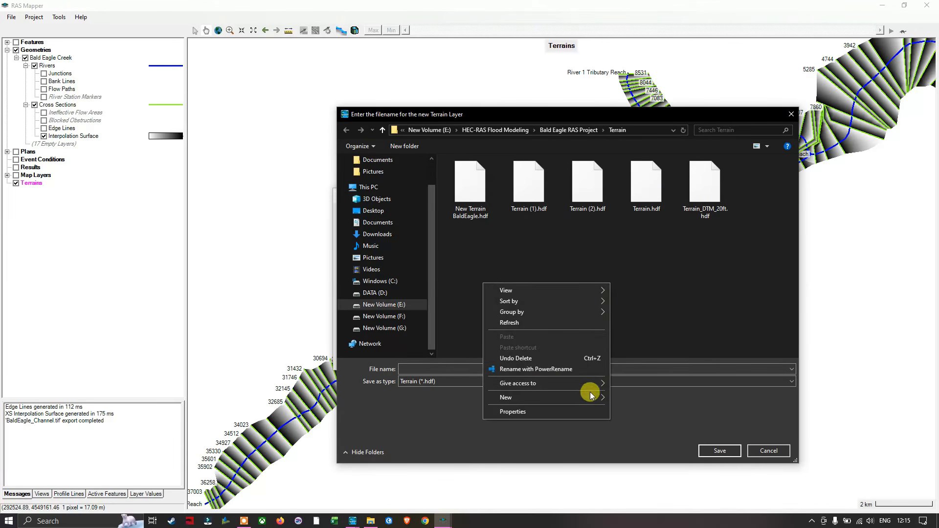
click(627, 396)
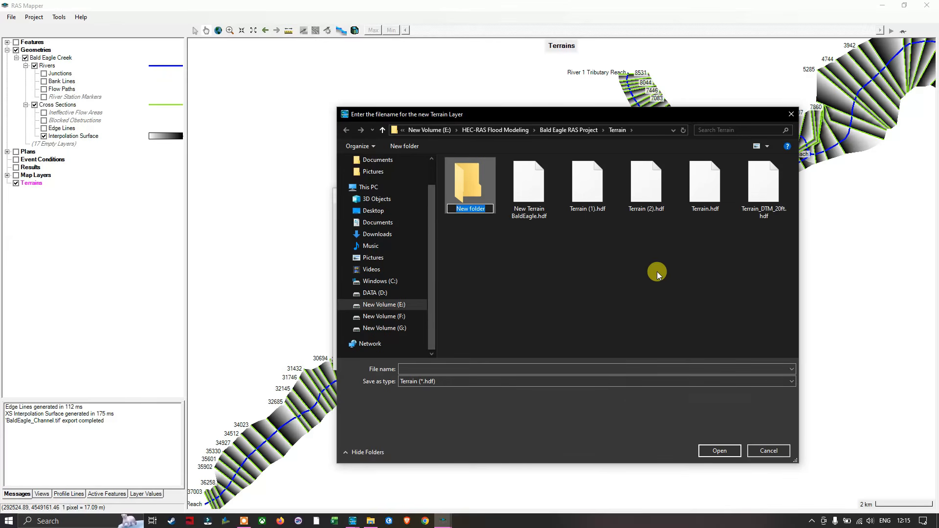
text(New_Terrain)
key(Return)
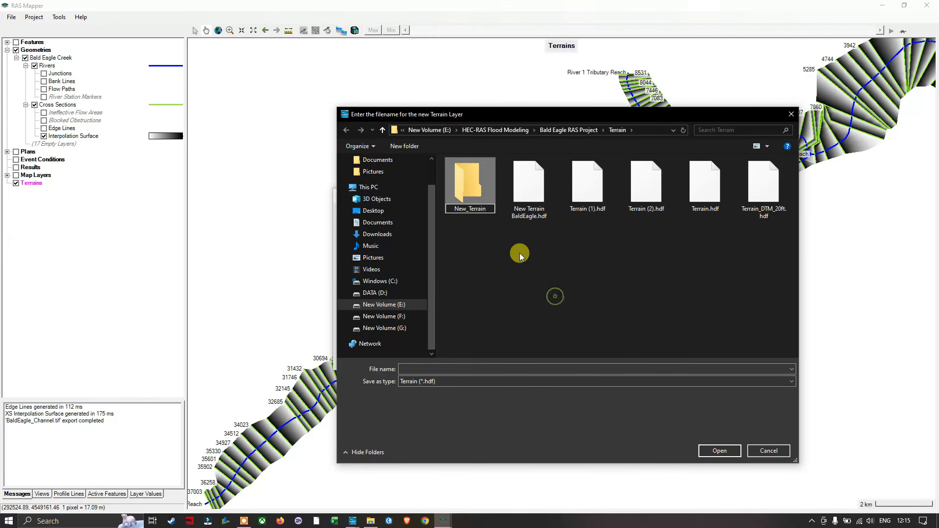
Set the output terrain file to New Terrain Bald Eagle in the New_Terrain folder
double_click(473, 194)
click(416, 369)
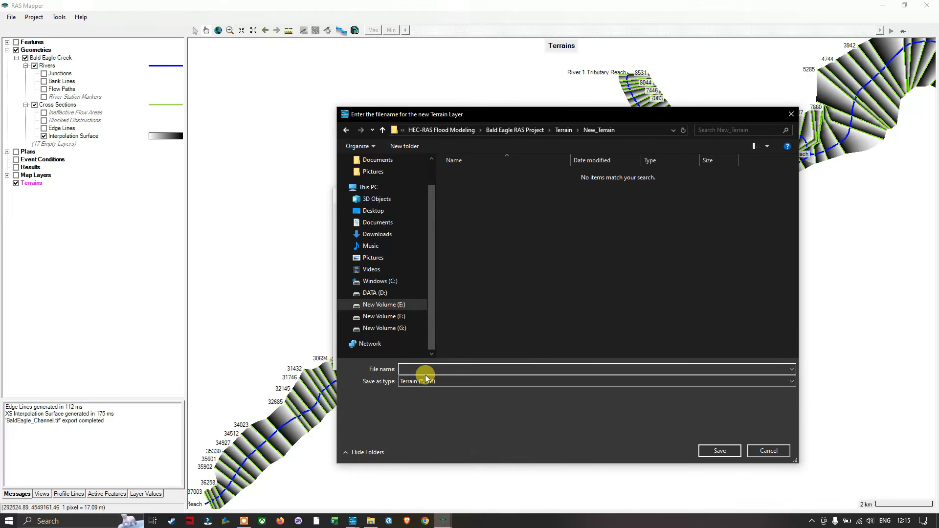
text(New Terrain Bald Eagle)
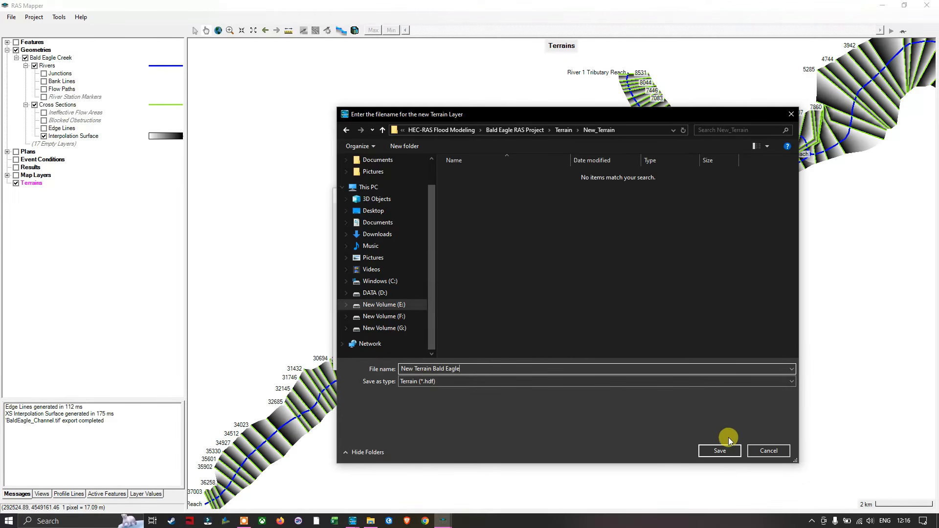
click(720, 451)
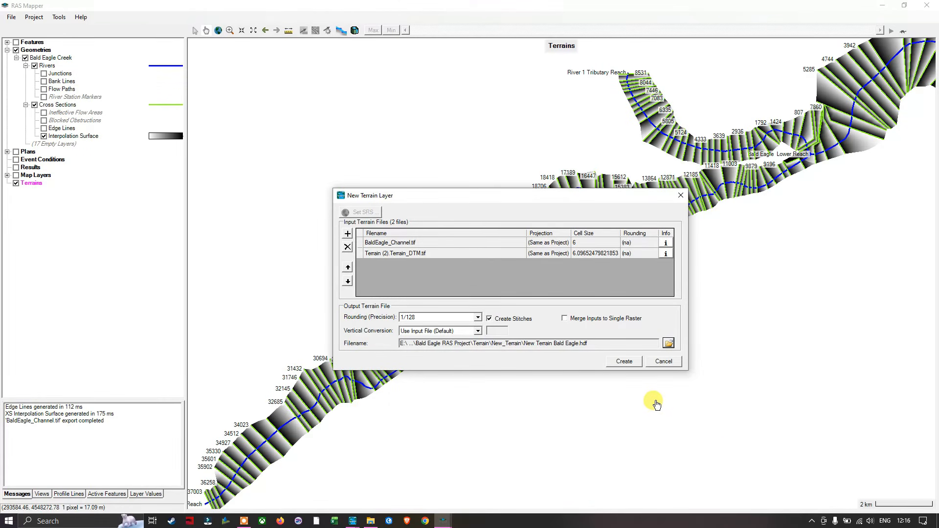
Create the New Terrain Bald Eagle layer and hide the Rivers and Cross Sections layers to view it unobstructed
click(630, 363)
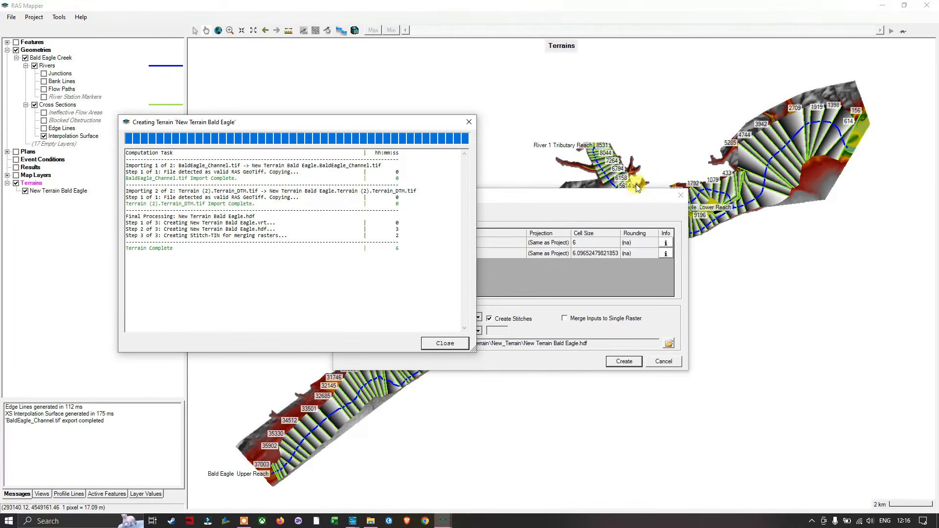
click(444, 344)
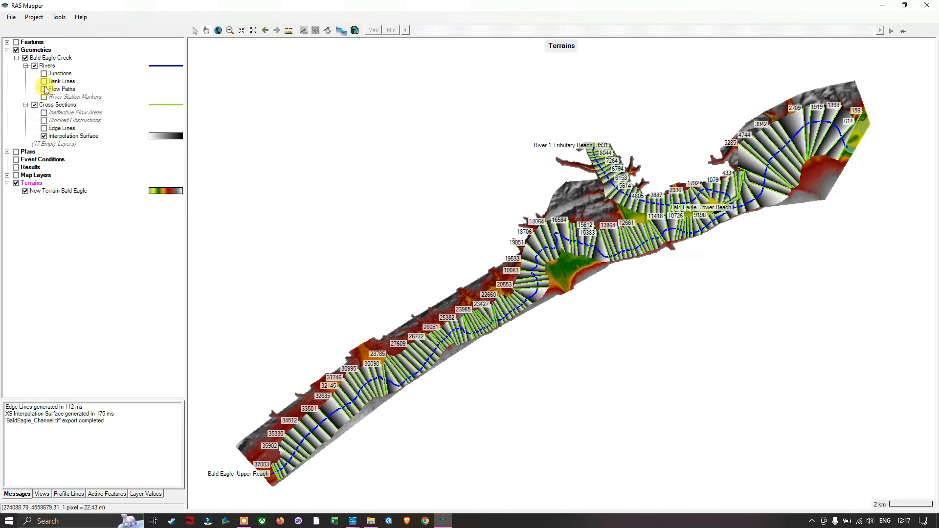
click(34, 66)
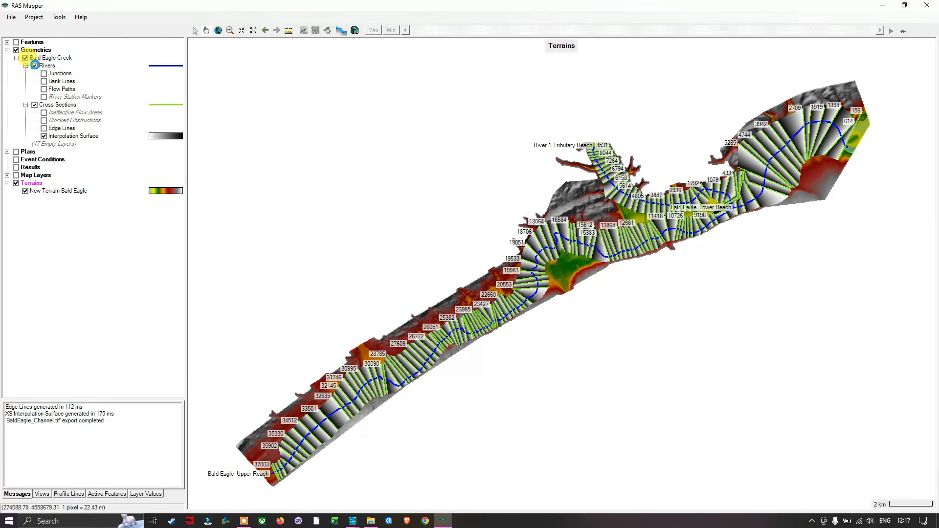
click(34, 104)
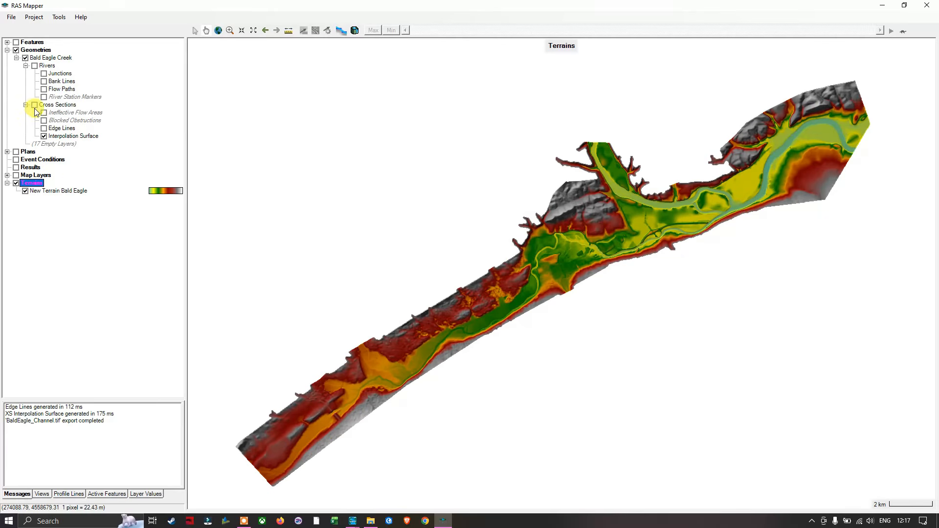
Add the existing RAS terrain Terrain (2).hdf from the project's Terrain folder to the terrains
right_click(36, 186)
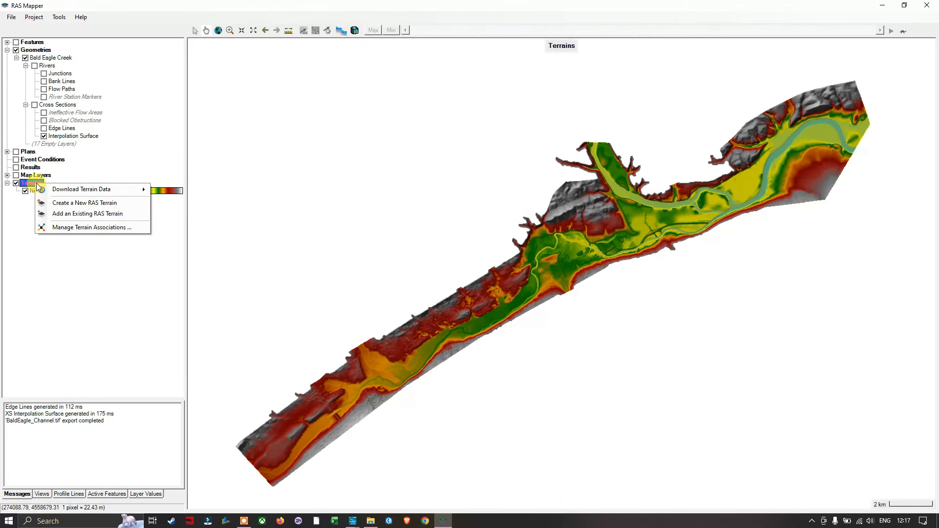
click(95, 214)
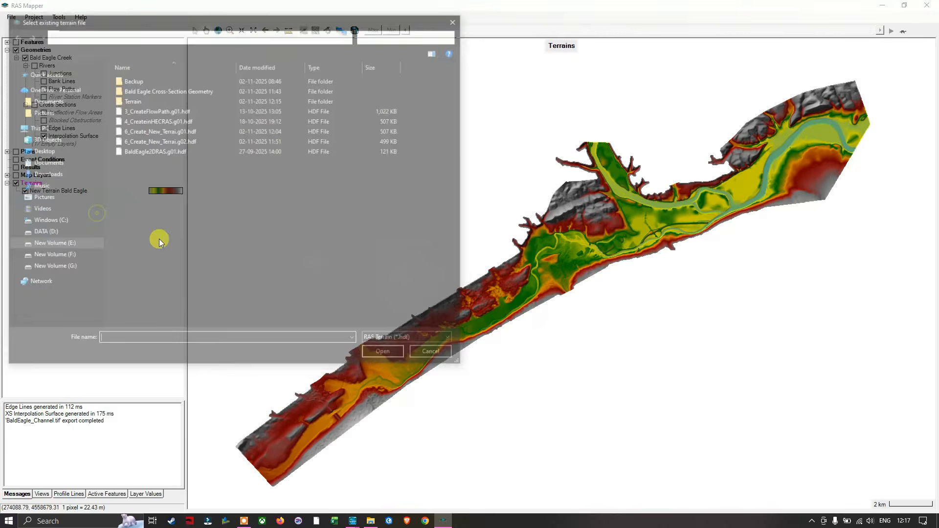
drag(324, 22, 604, 127)
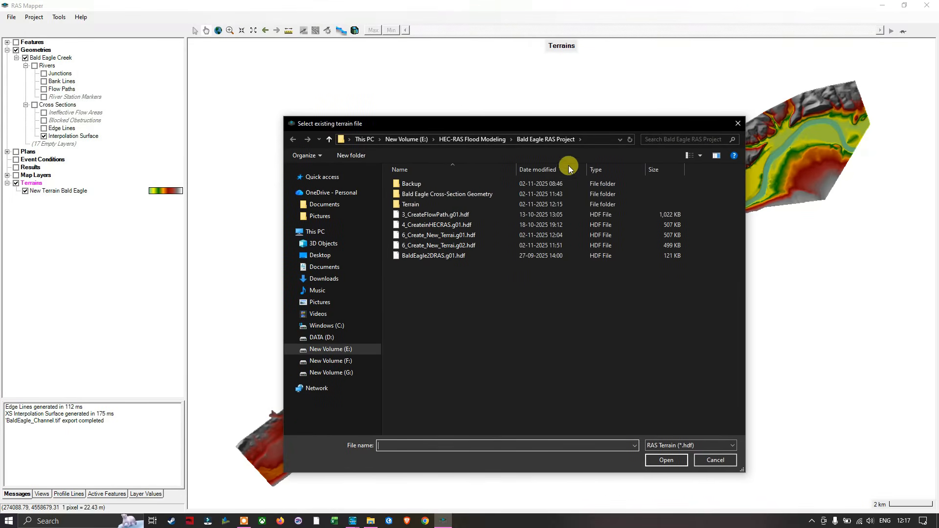
double_click(422, 205)
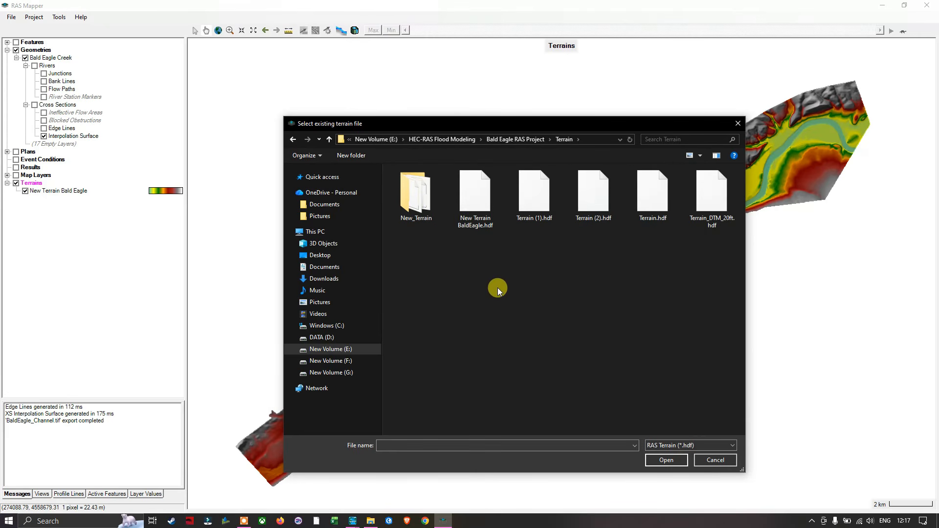
click(597, 211)
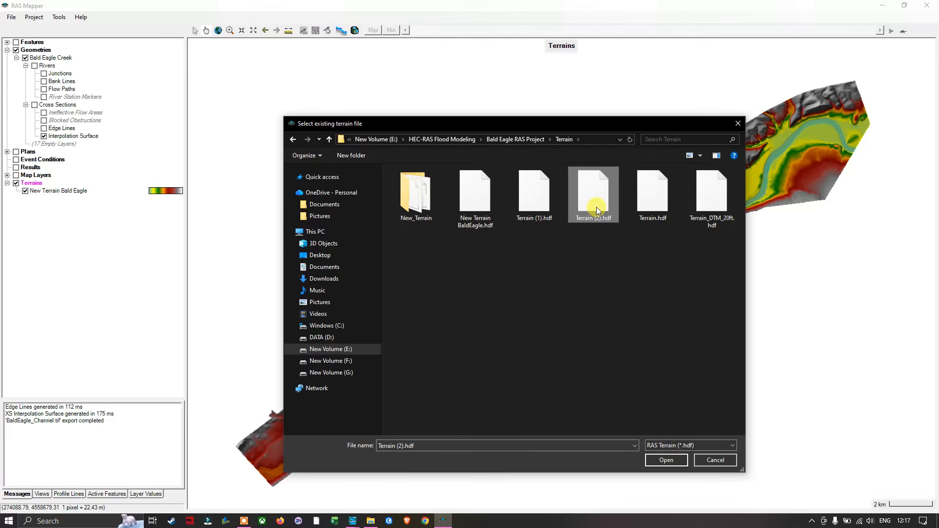
click(666, 461)
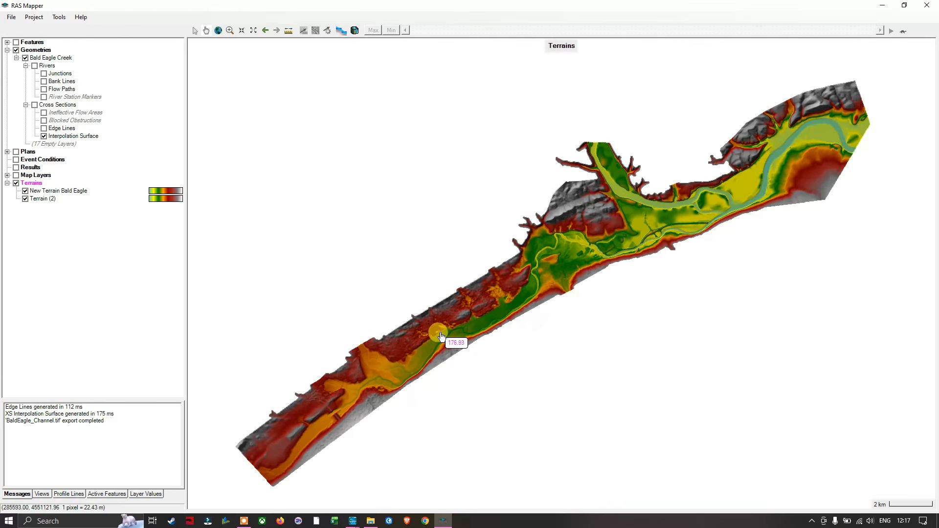
Compare New Terrain Bald Eagle with Terrain (2) along the southwestern reach by hiding and reshowing the new terrain
drag(439, 329, 466, 253)
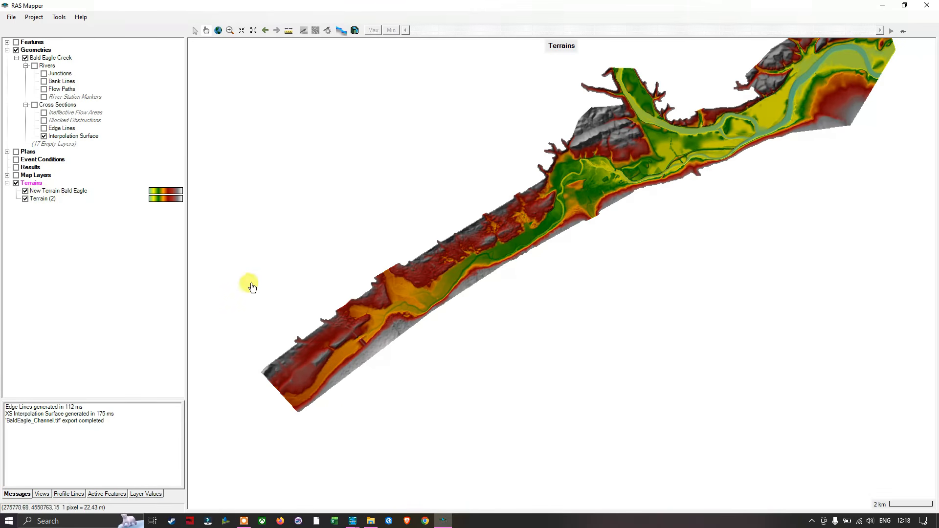
scroll(406, 366, up, 1)
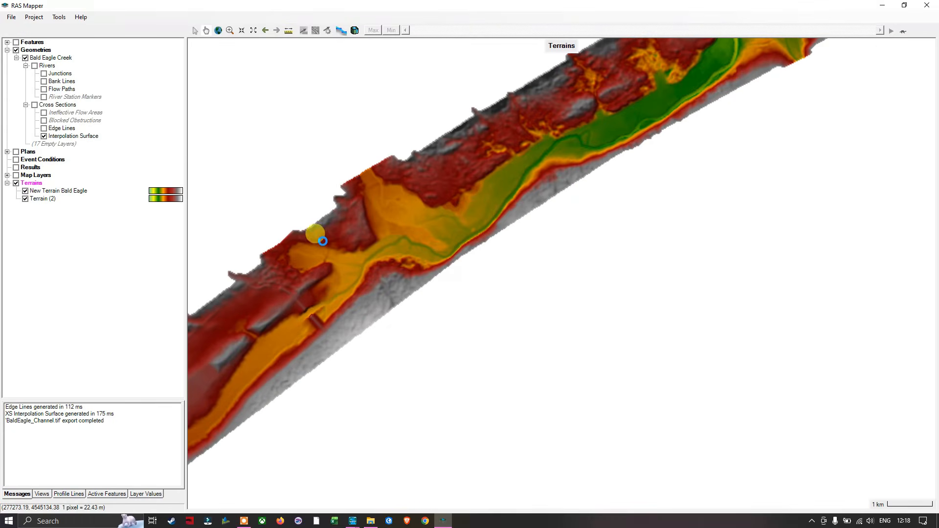
scroll(340, 247, up, 1)
drag(429, 237, 509, 210)
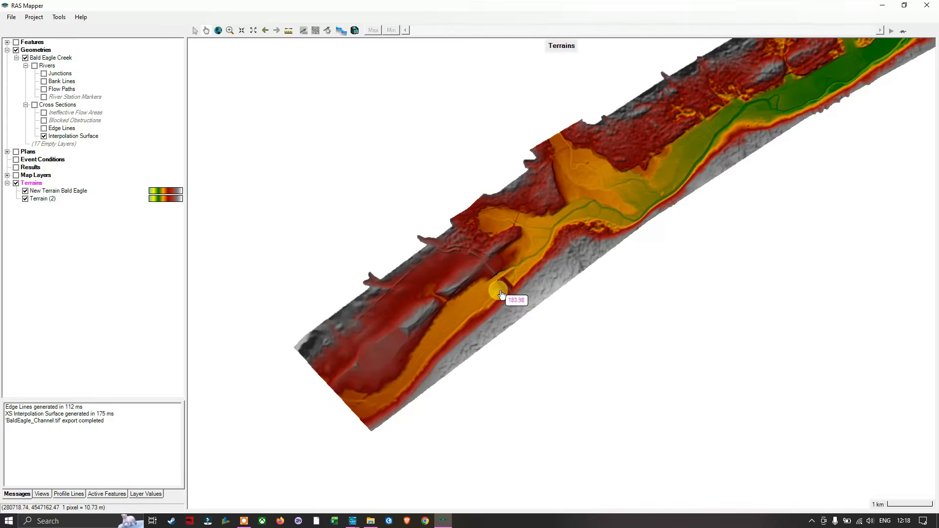
scroll(503, 294, up, 1)
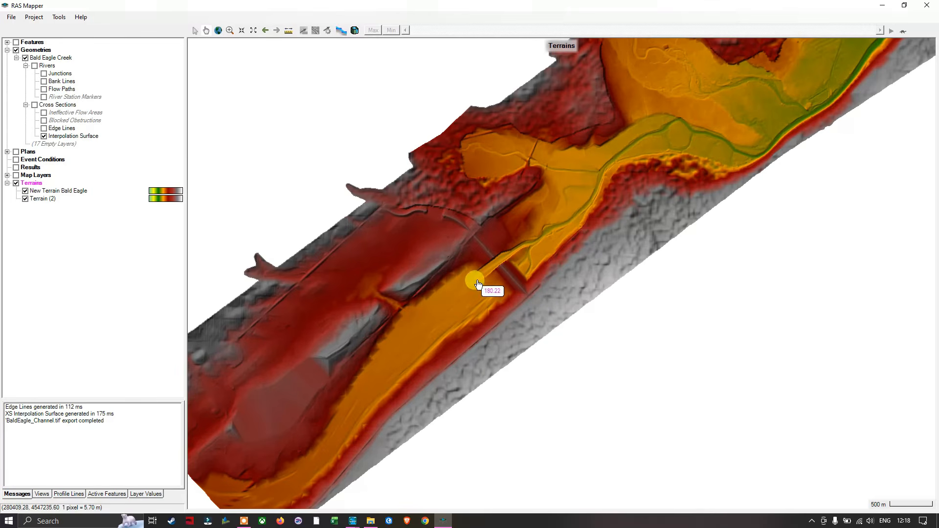
click(25, 191)
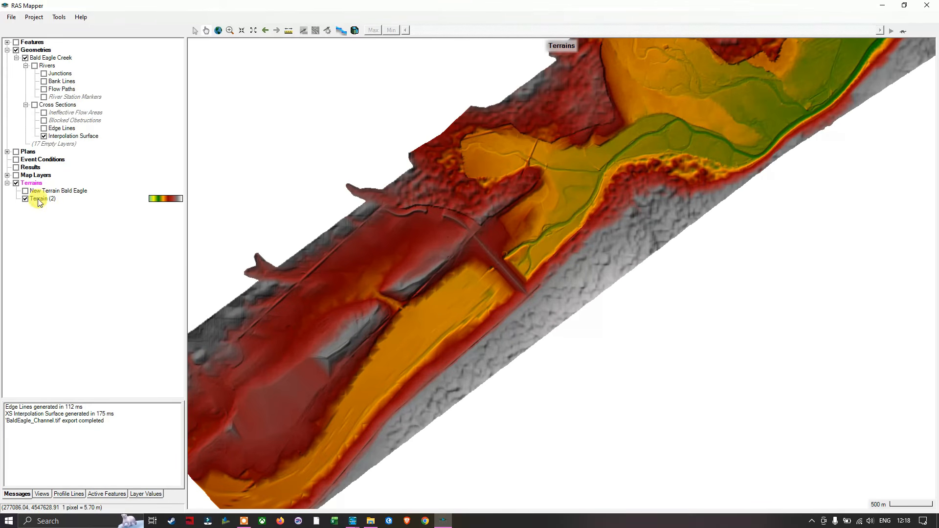
click(25, 191)
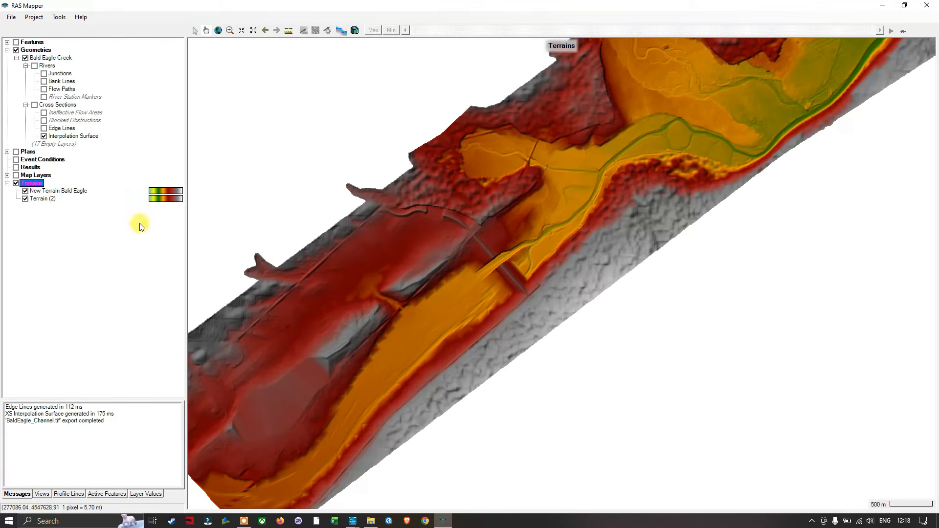
Examine the channel at the embankment crossing the valley up close, switching New Terrain Bald Eagle off and on repeatedly against Terrain (2)
scroll(469, 262, up, 2)
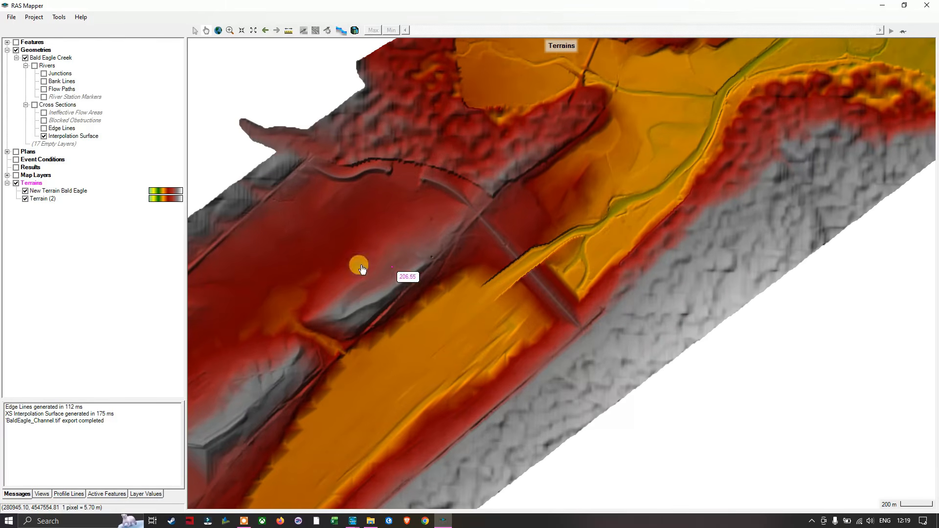
click(25, 191)
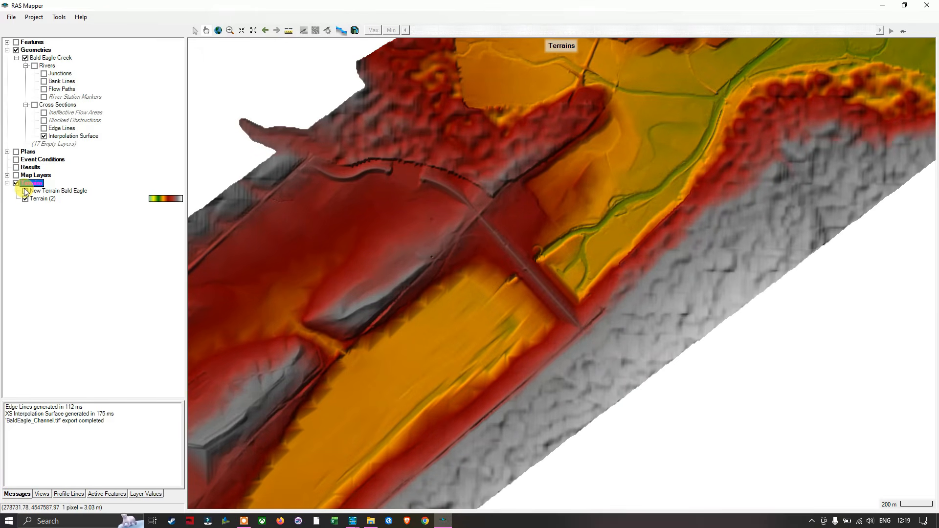
click(25, 191)
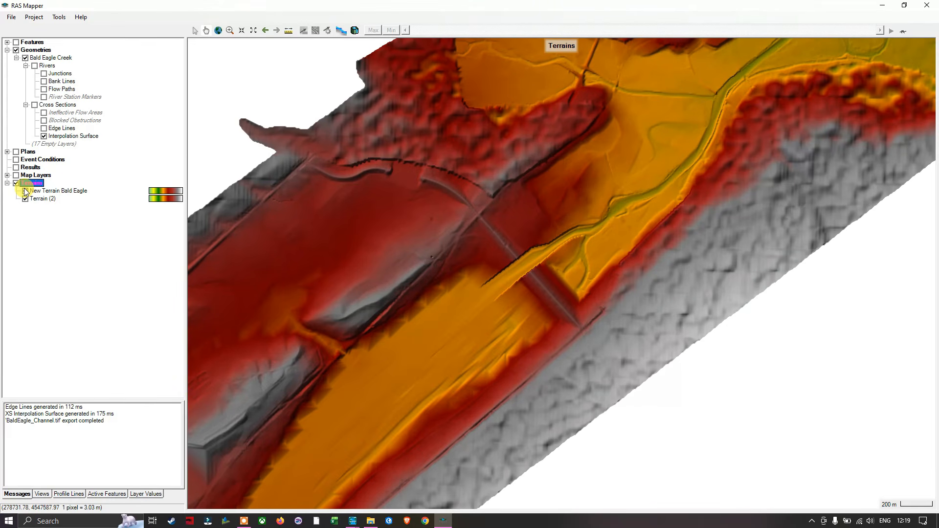
click(25, 191)
click(25, 191)
click(25, 191)
click(25, 191)
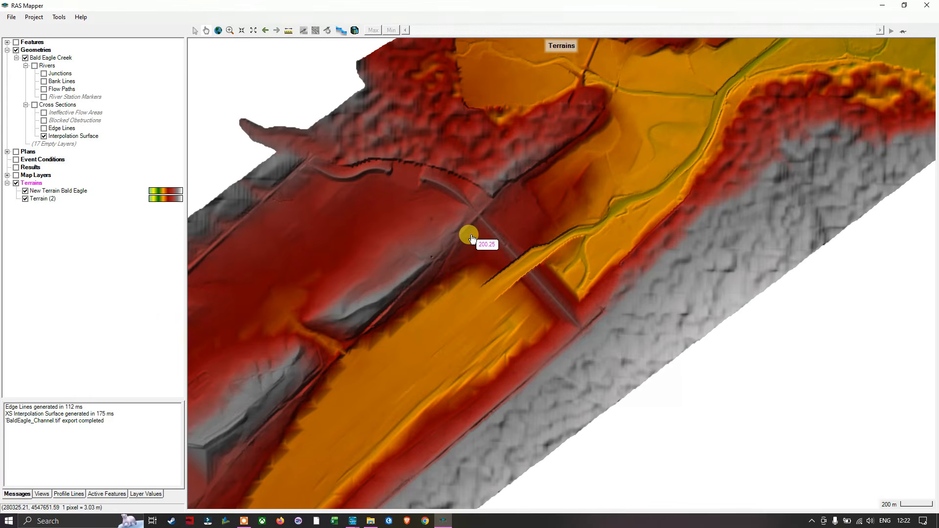
scroll(472, 239, down, 2)
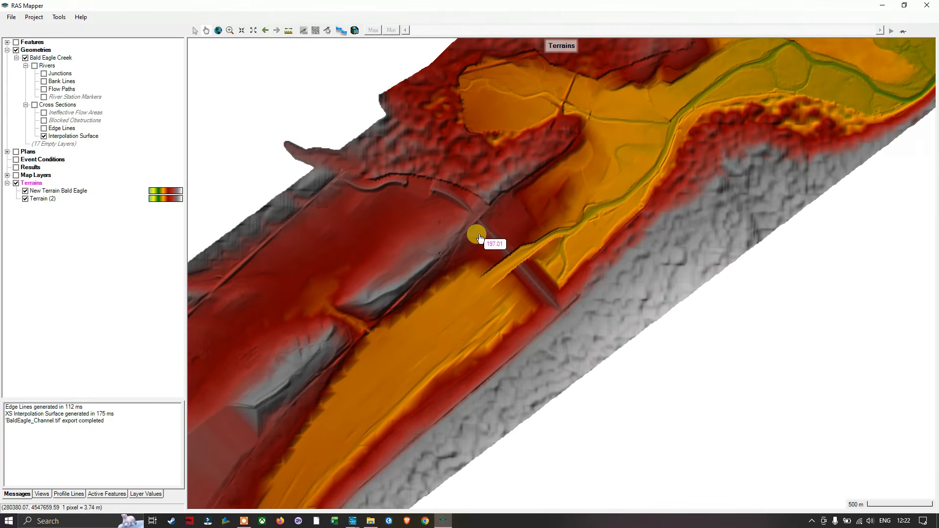
scroll(479, 238, down, 1)
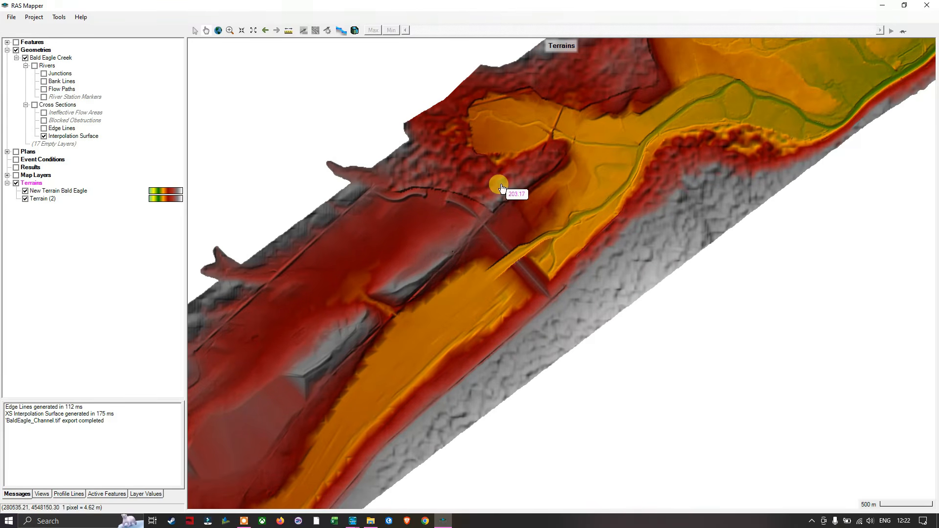
scroll(506, 193, down, 1)
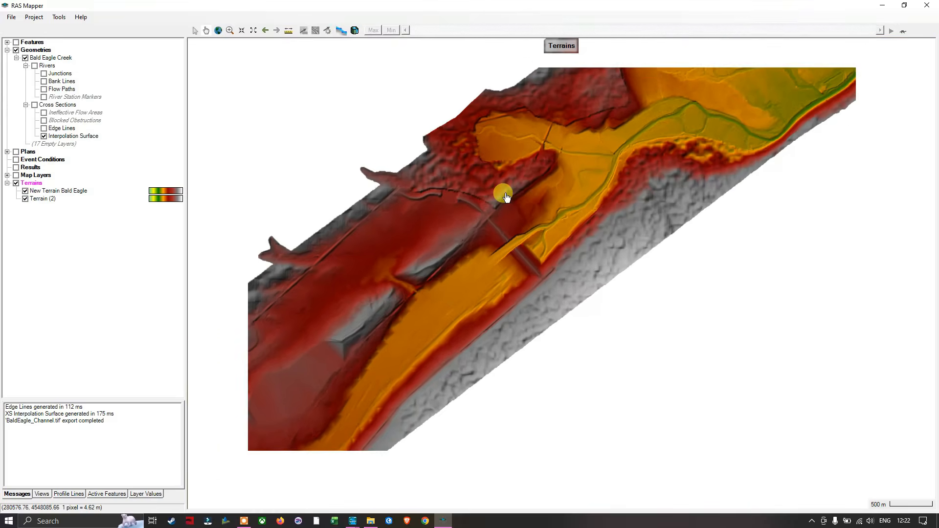